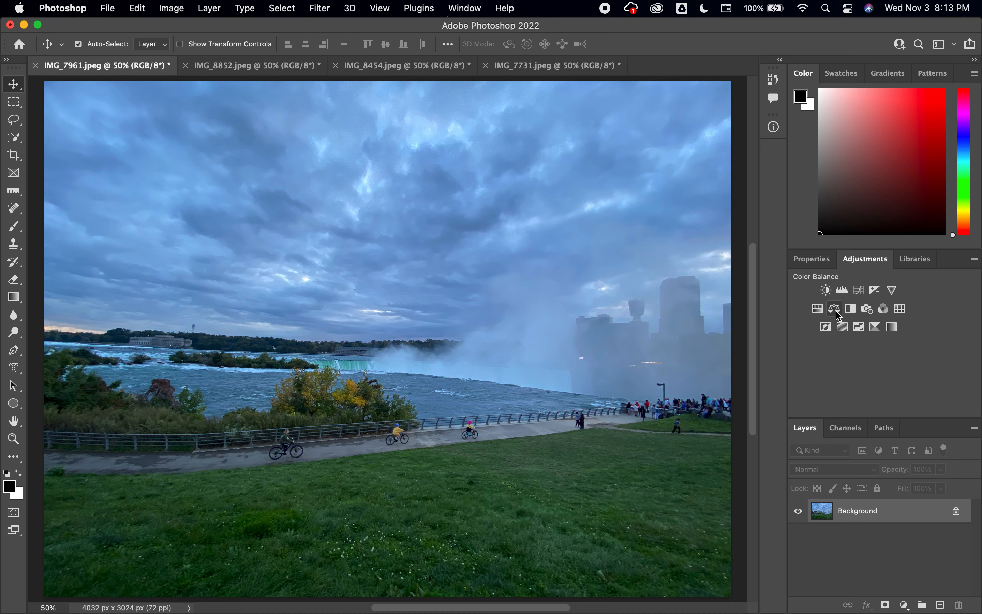
Add a Color Balance adjustment layer to the waterfall photo, set the midtones' Yellow–Blue value to -44, and compare before and after
left_click(834, 309)
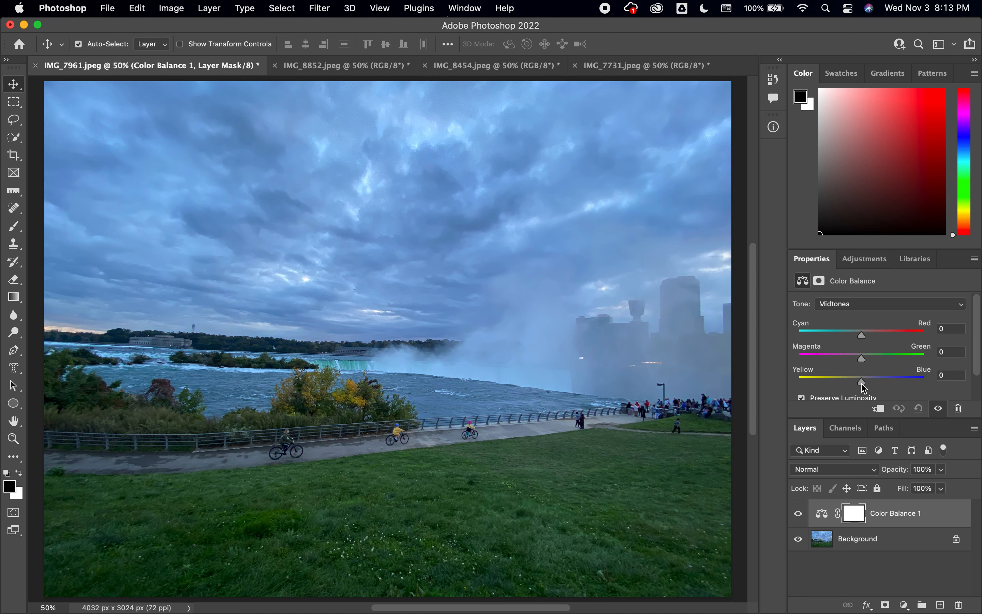
left_click_drag(861, 382, 835, 390)
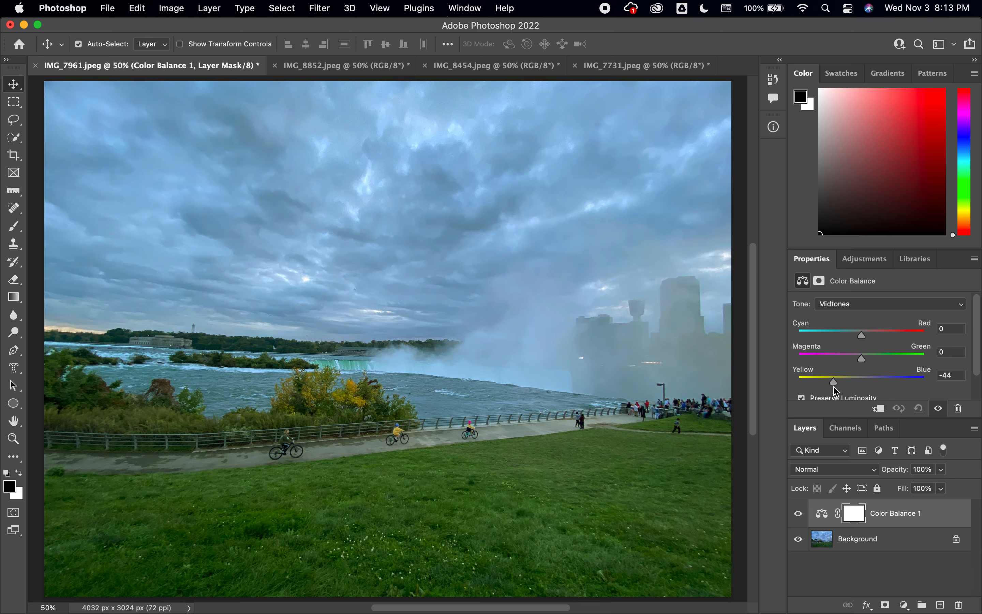
left_click(798, 513)
left_click(798, 514)
left_click(797, 514)
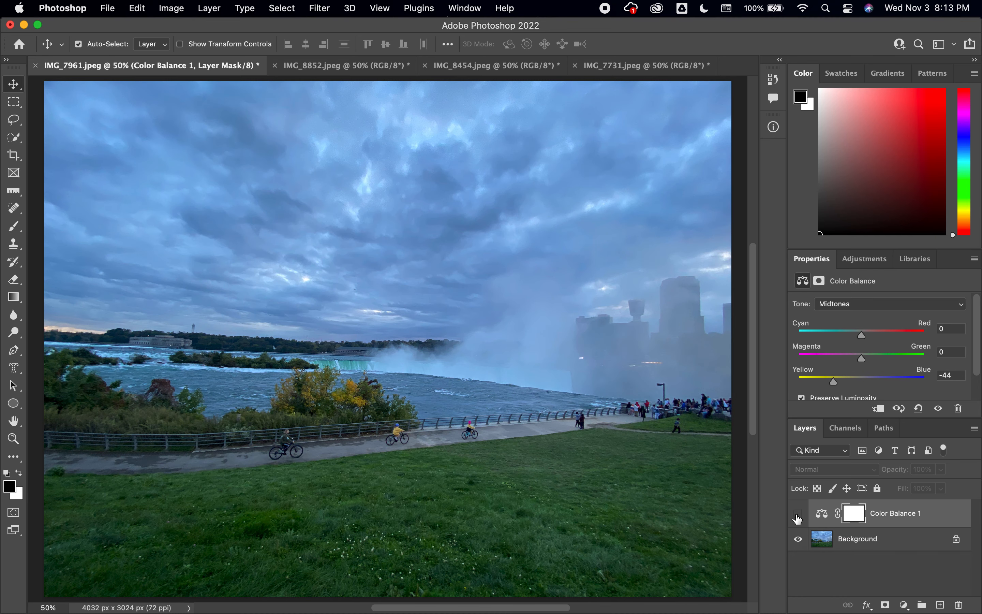
left_click(798, 514)
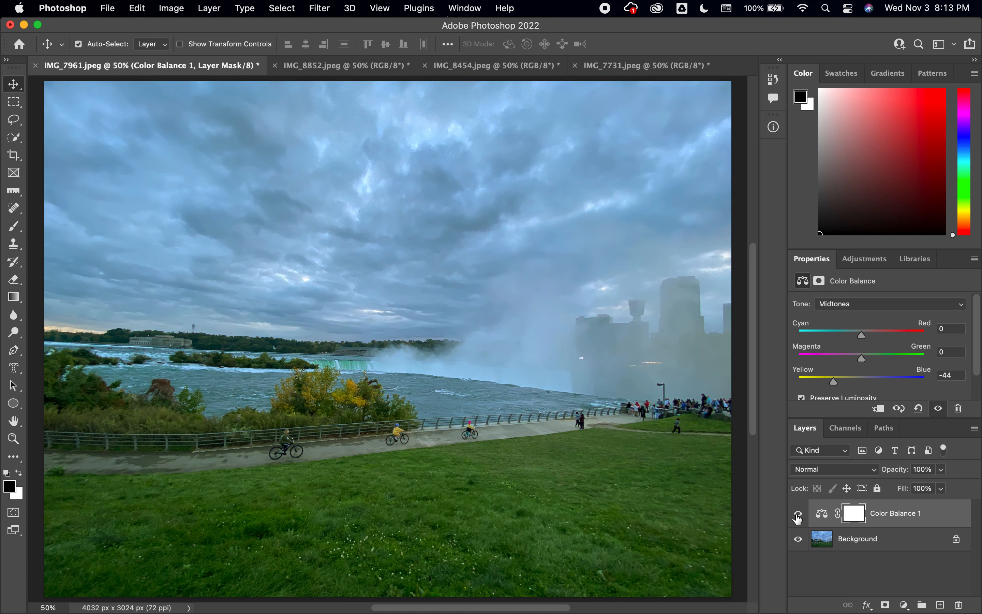
Set the Color Balance midtones to Magenta–Green -19 and Yellow–Blue -51, and compare with the original photo
mouse_move(862, 360)
left_mouse_down()
mouse_move(874, 359)
mouse_move(843, 360)
mouse_move(877, 359)
mouse_move(854, 360)
left_mouse_up()
left_click_drag(833, 382, 851, 362)
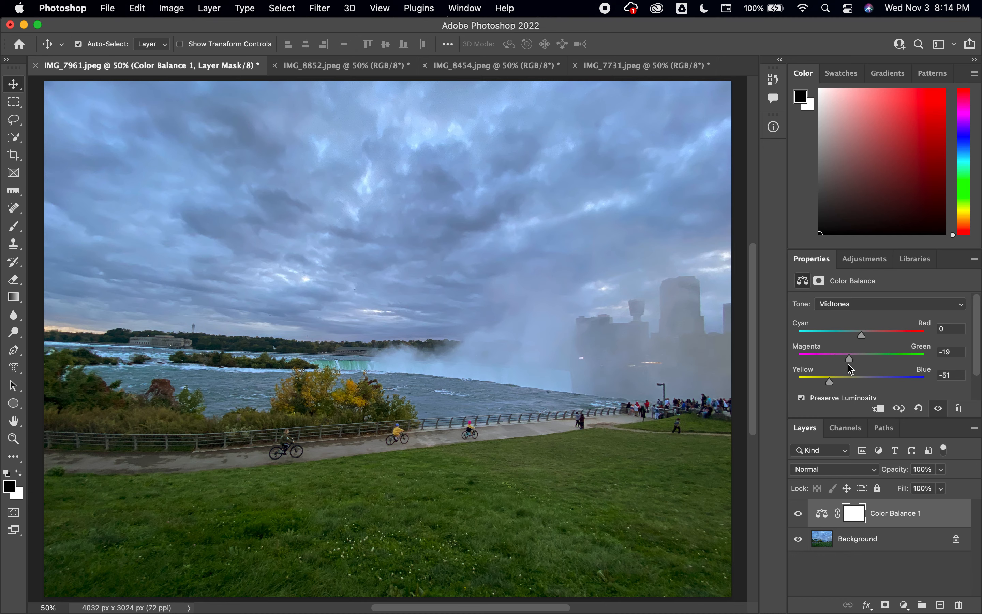
left_click(798, 513)
left_click(798, 513)
Delete the Color Balance 1 layer and close IMG_7961.jpeg without saving
left_click_drag(909, 514, 957, 603)
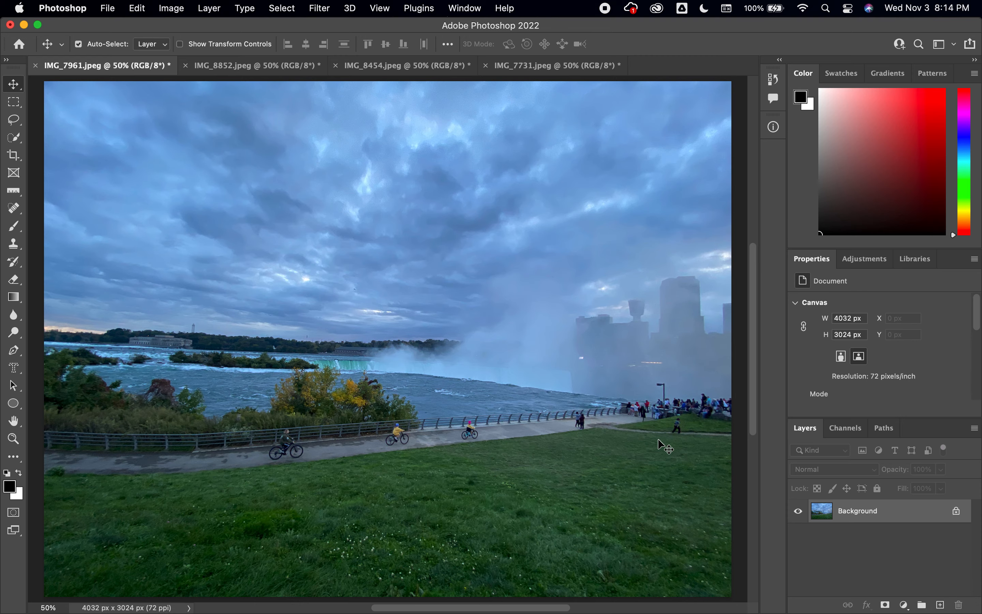
left_click(38, 67)
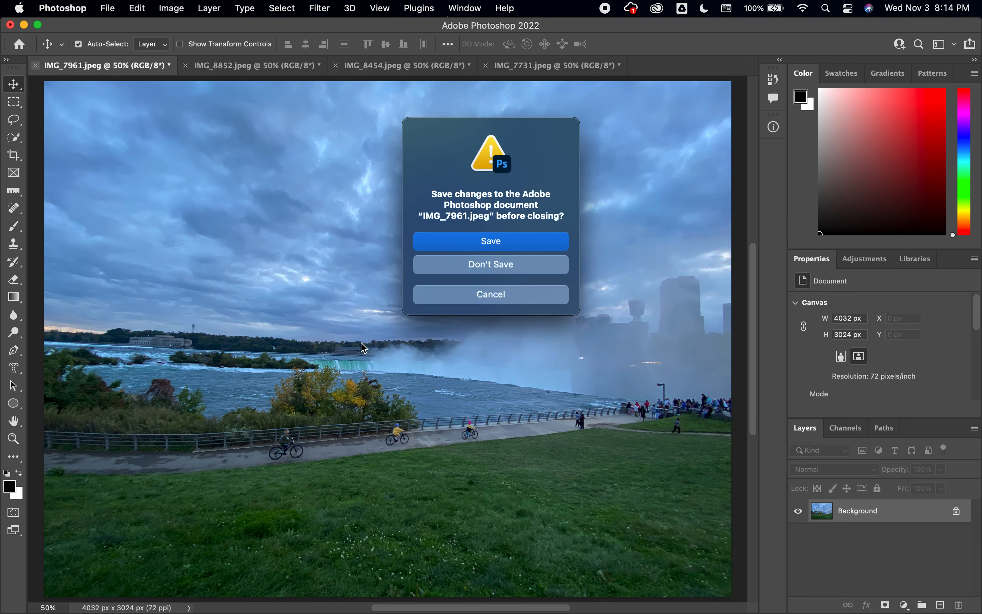
left_click(523, 269)
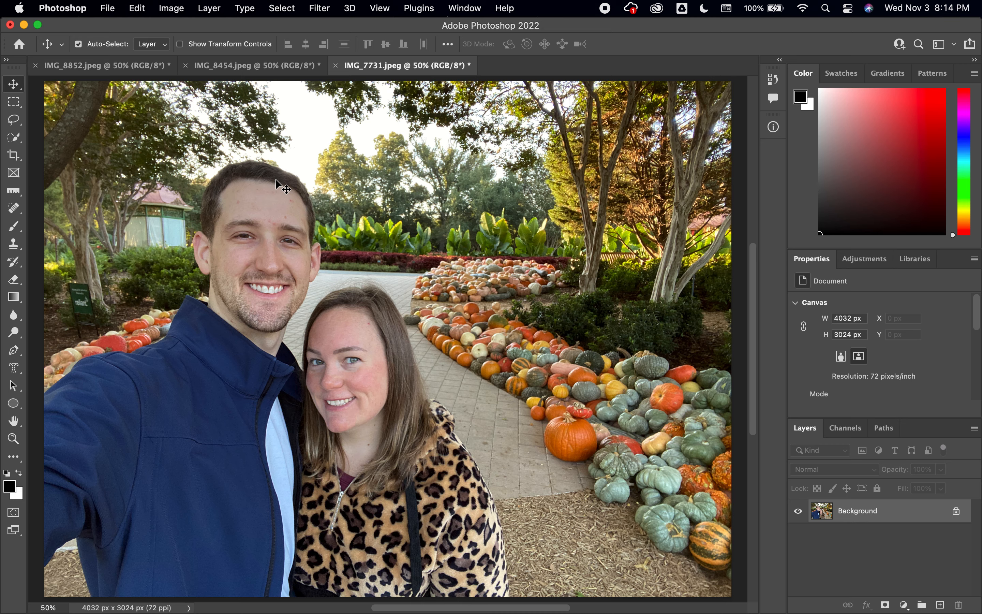
Bring up IMG_8852.jpeg and add a Levels adjustment layer to it
left_click(115, 67)
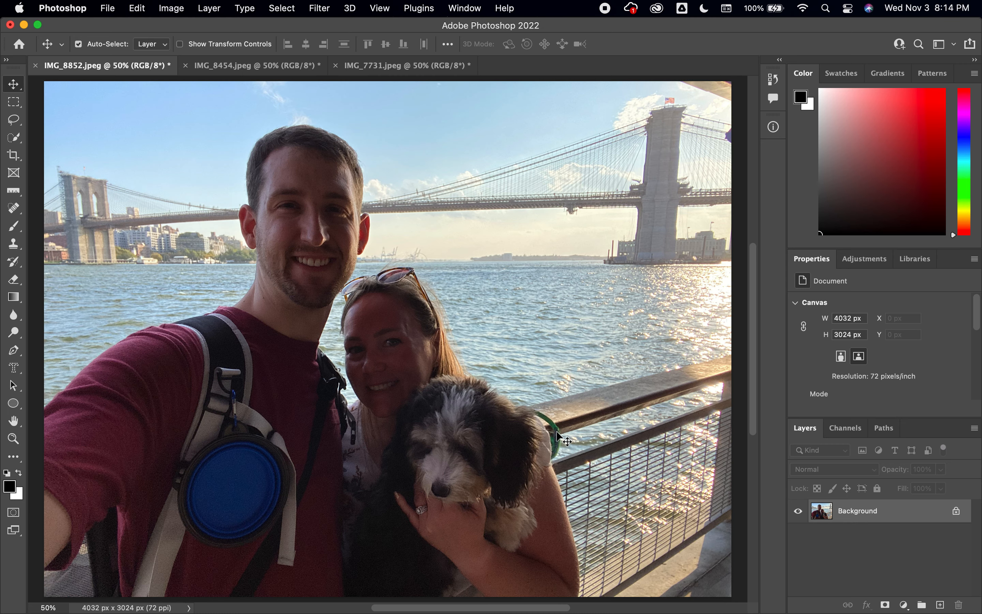
left_click(860, 260)
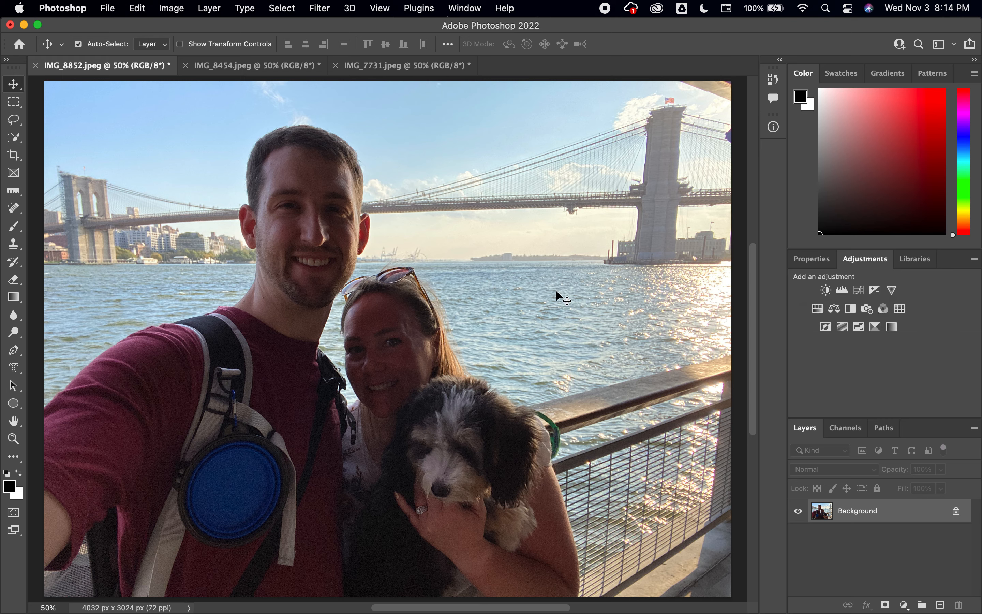
left_click(843, 292)
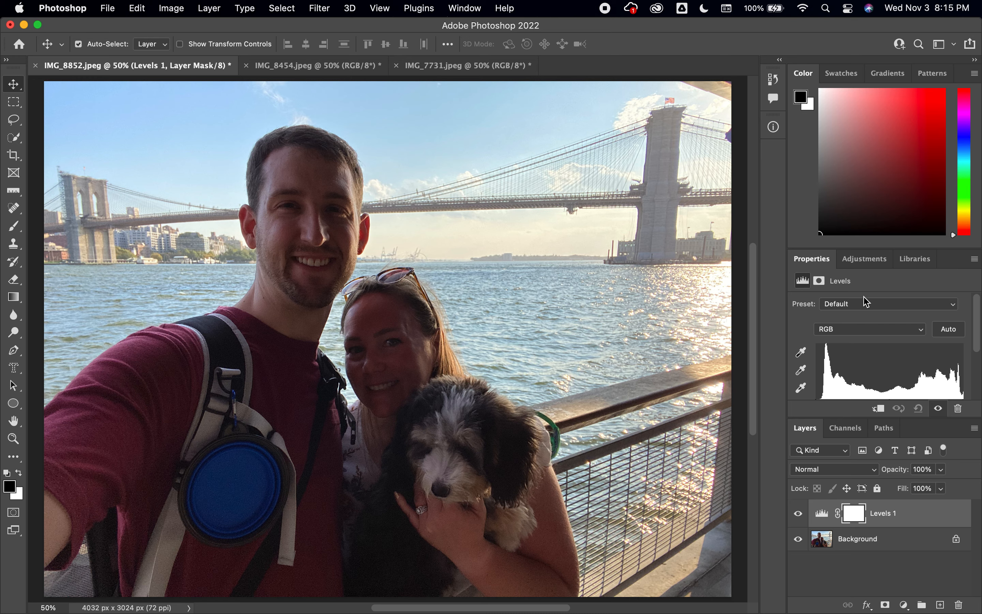
Try raising the Levels shadow input to 20 and return it to 0
scroll(877, 311, "down", 2)
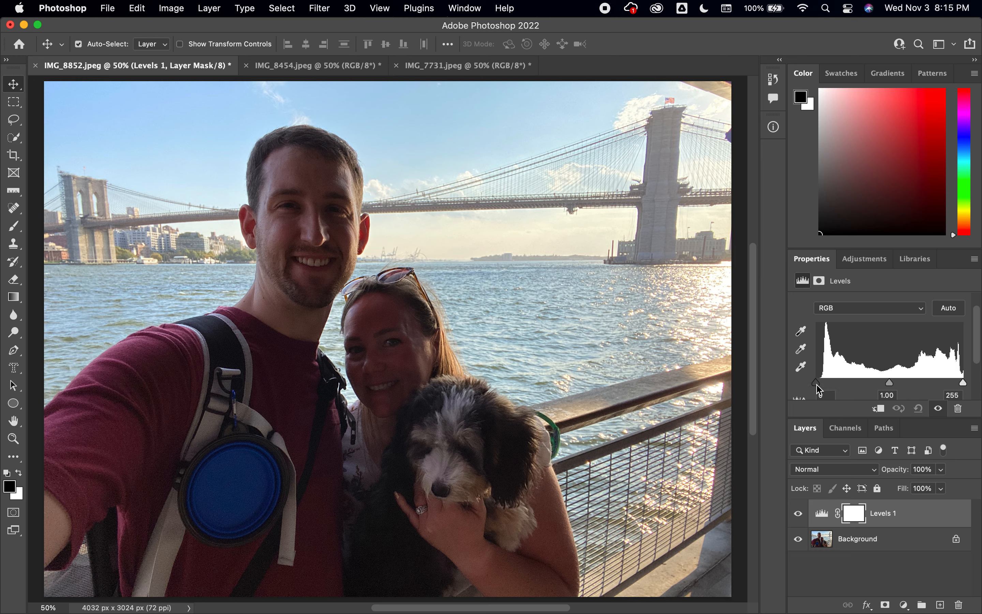
left_click_drag(815, 384, 828, 387)
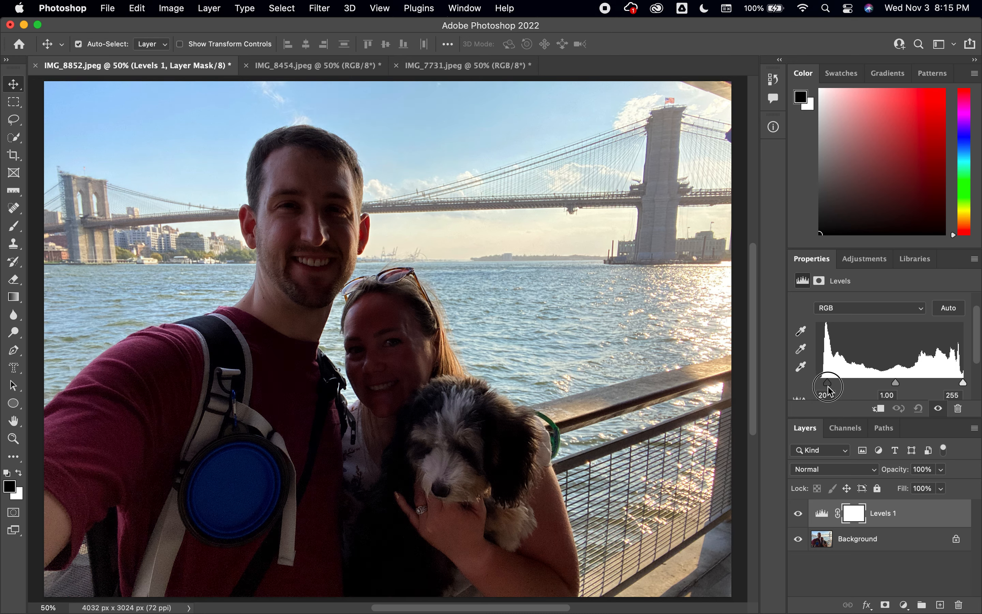
left_click_drag(830, 392, 815, 392)
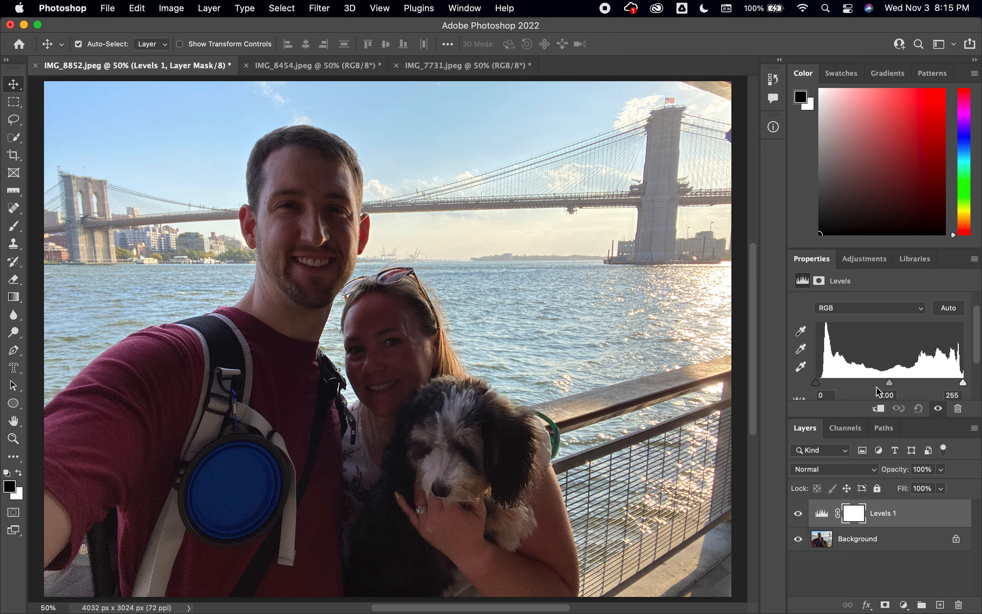
Set the Levels midtone input to 1.32, and try the highlight input at 217 before restoring it to 255
left_click_drag(892, 388, 877, 395)
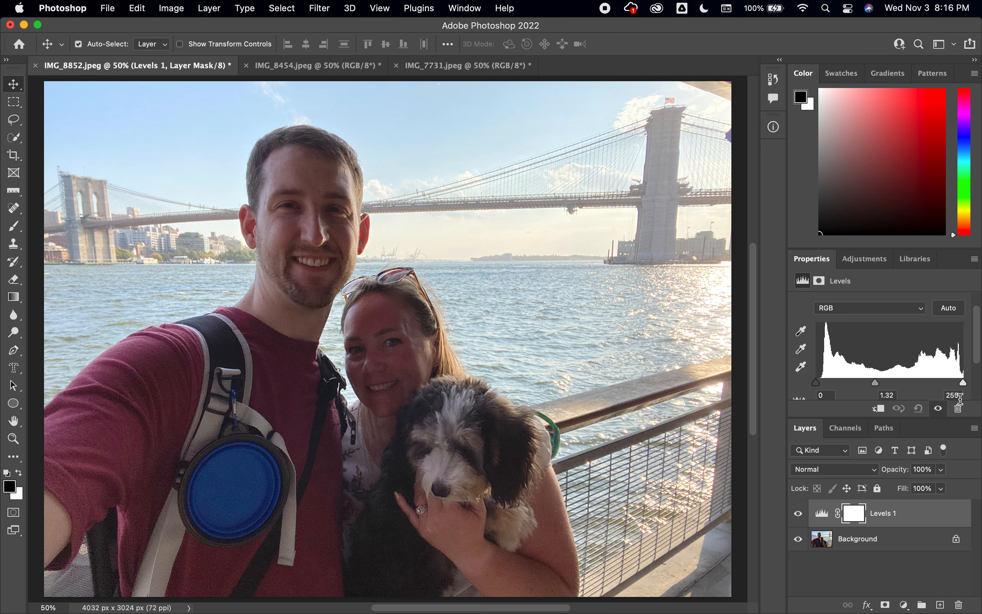
left_click_drag(966, 388, 945, 395)
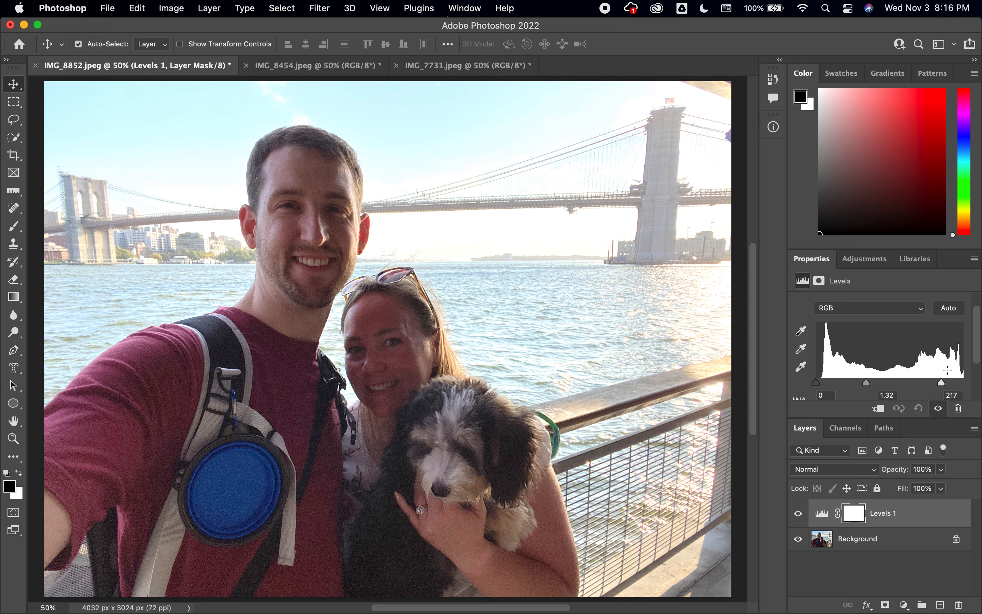
left_click_drag(941, 383, 963, 382)
Slightly lower the white output level of the Levels adjustment and compare the photo with and without it
scroll(924, 352, "down", 2)
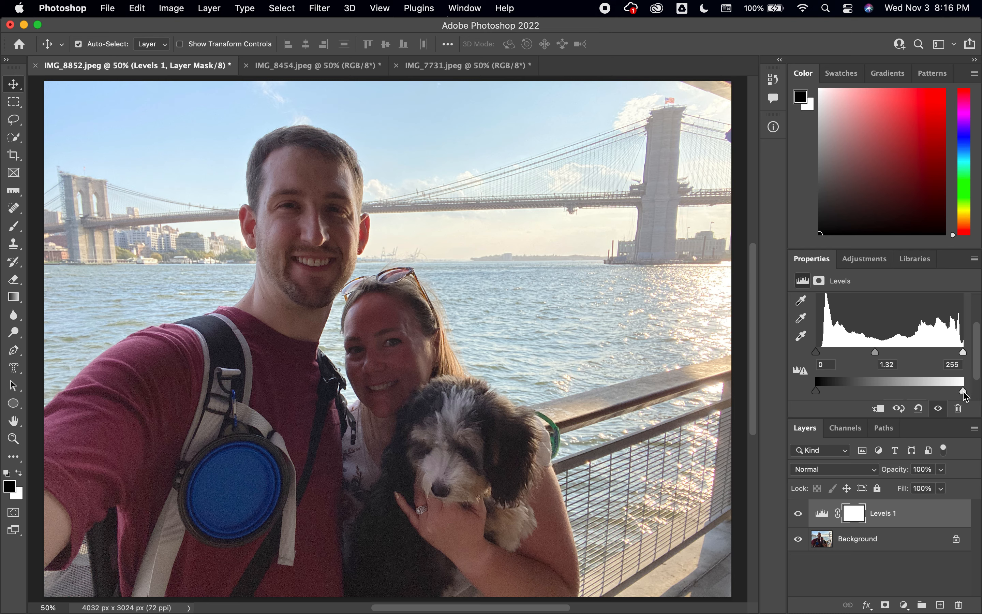
mouse_move(963, 392)
left_mouse_down()
mouse_move(943, 395)
mouse_move(956, 395)
left_mouse_up()
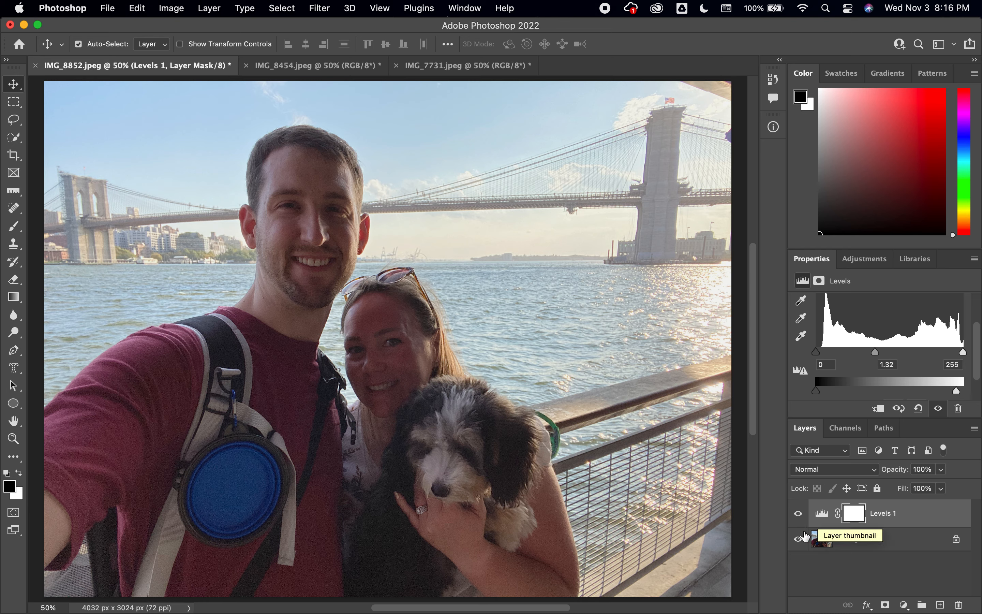
left_click(798, 514)
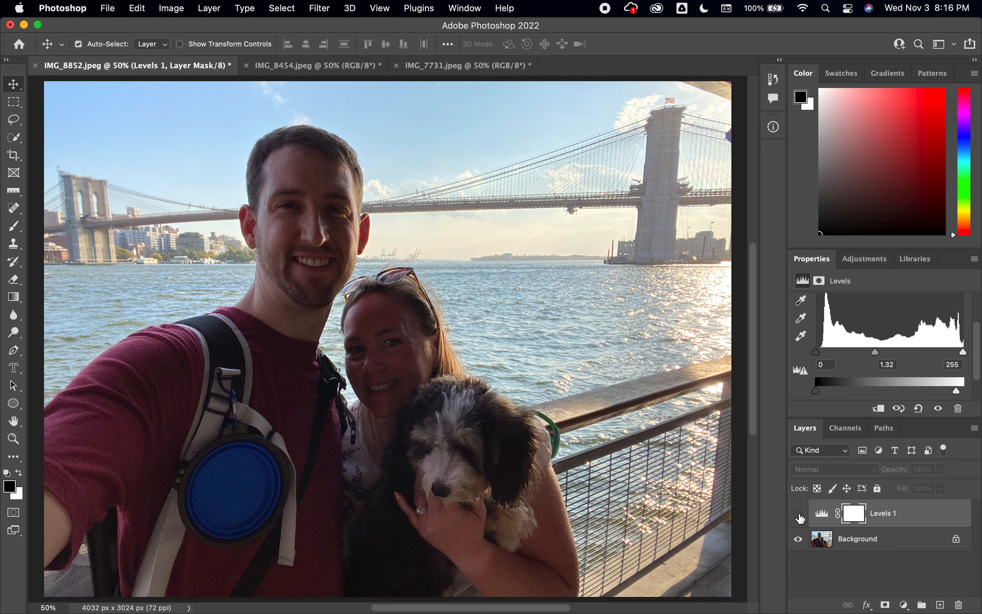
left_click(798, 514)
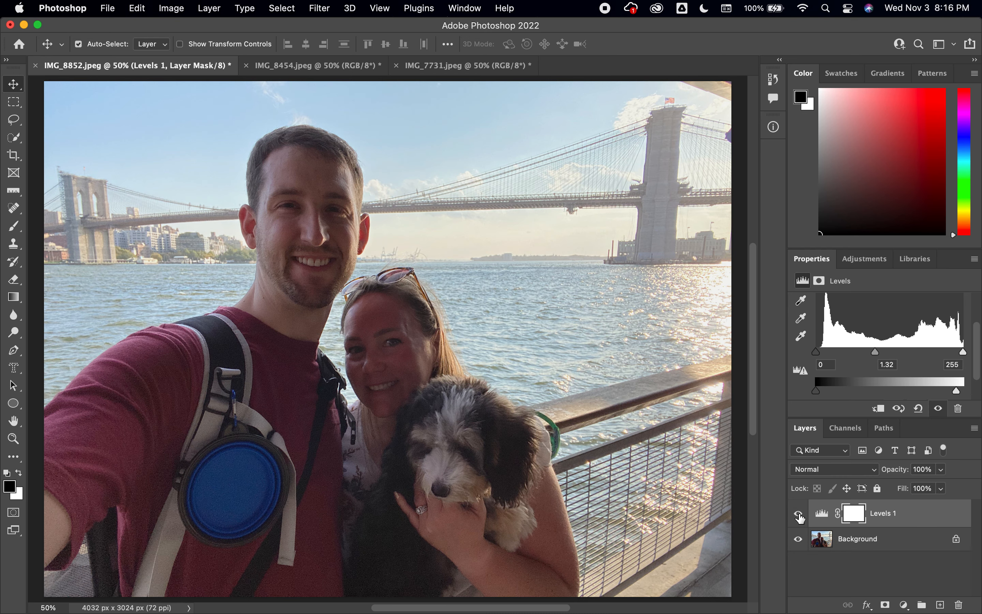
left_click(798, 513)
left_click(798, 513)
left_click(798, 513)
left_click(798, 513)
Paint the Levels 1 mask black over the background around the couple and dog with a 600 px brush, and compare before and after
left_click(854, 516)
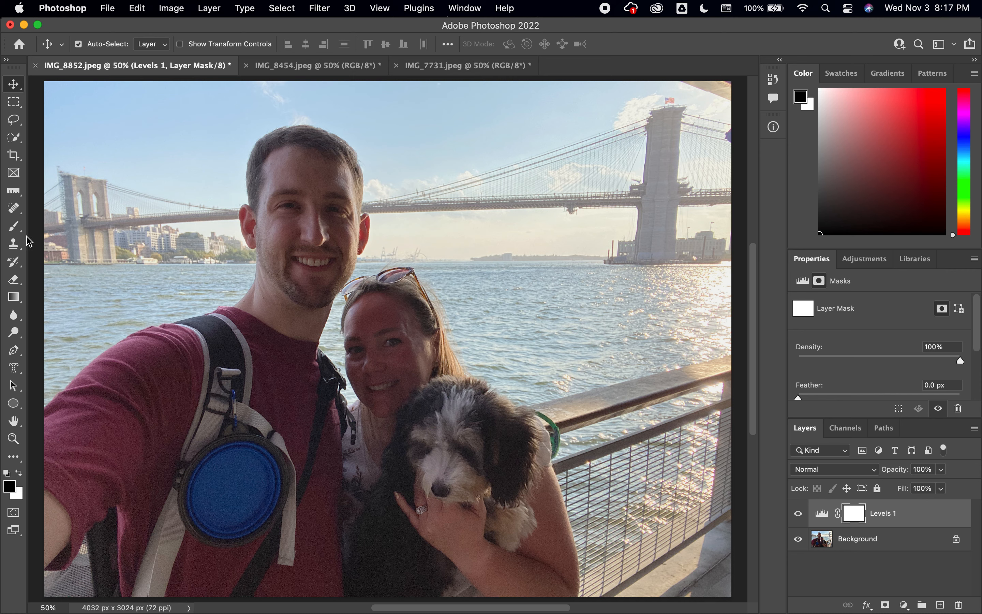
left_click(15, 226)
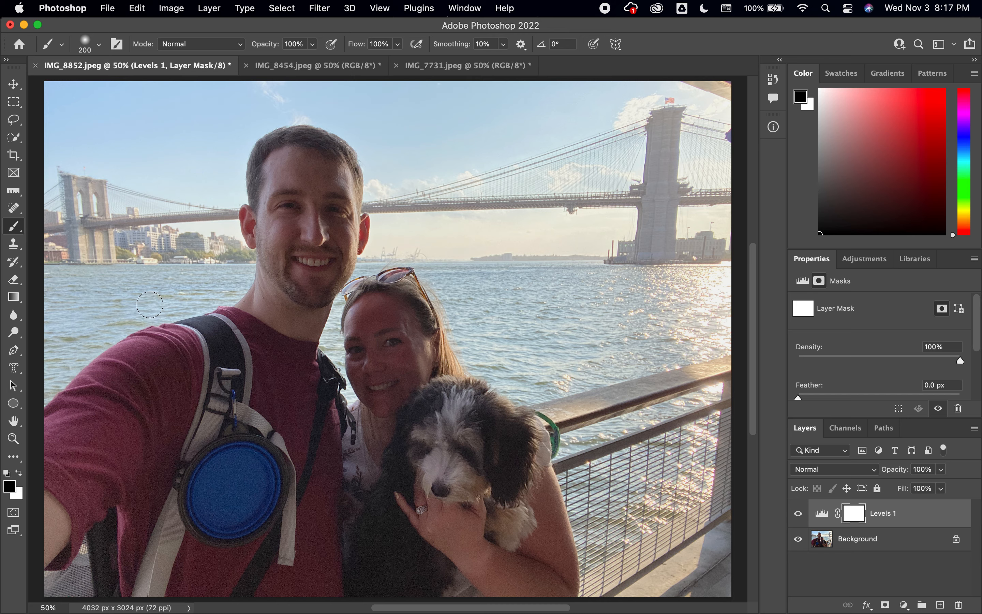
key("bracketright")
key("bracketright")
key("bracketright")
key("bracketright")
key("bracketright")
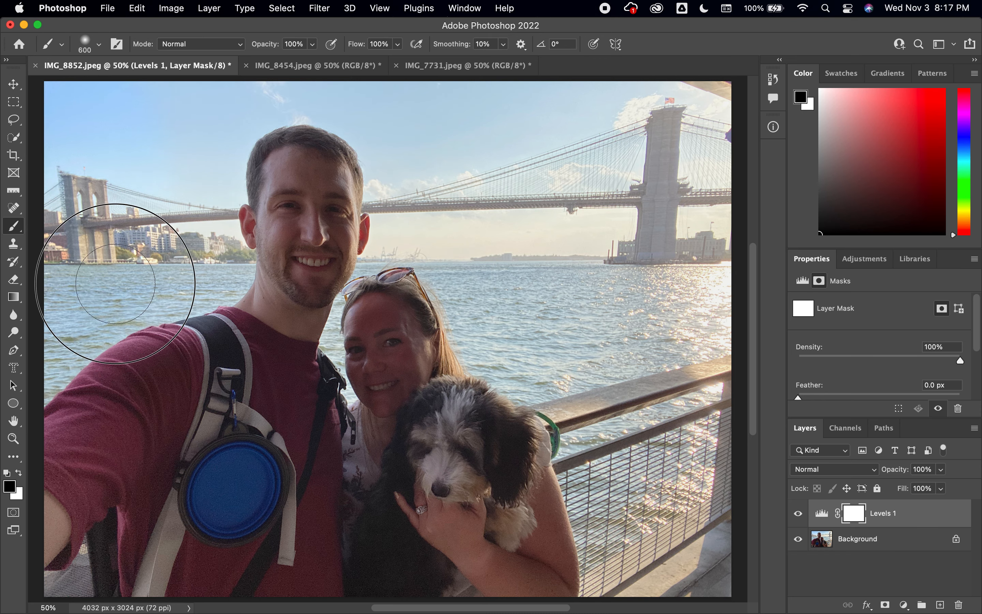
left_click_drag(166, 260, 175, 226)
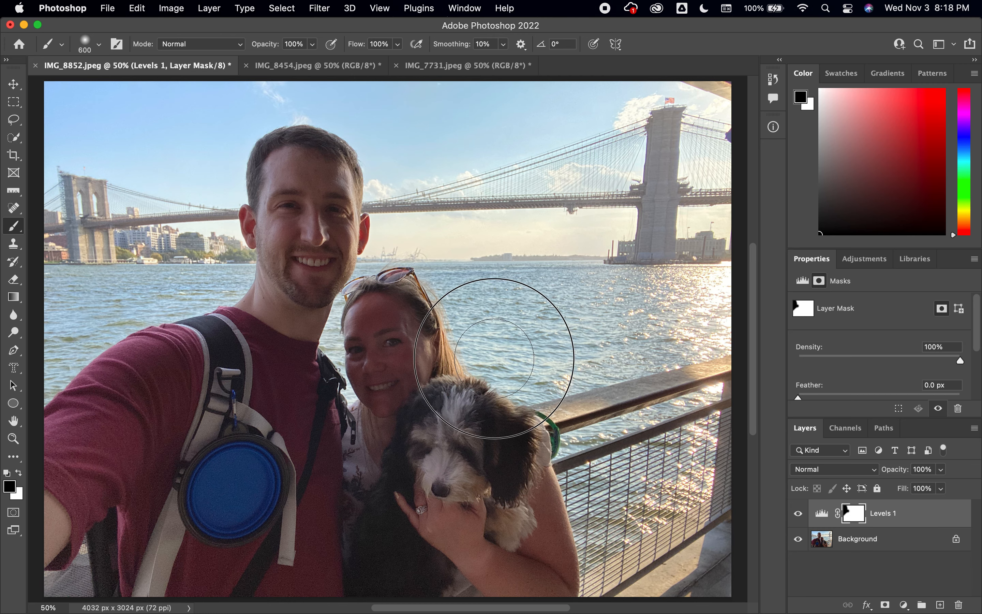
left_click_drag(411, 248, 417, 158)
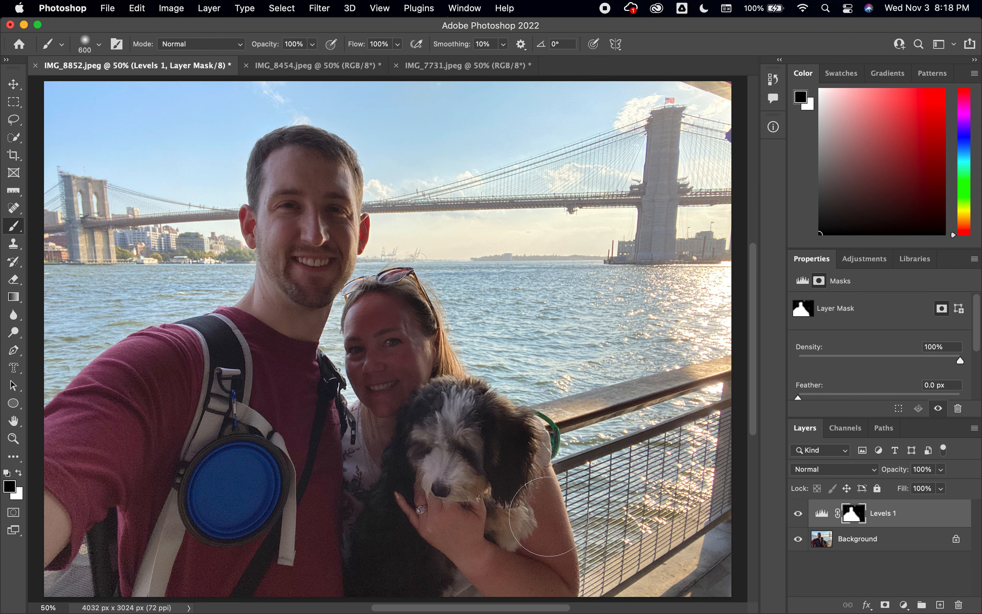
left_click(798, 513)
left_click(798, 513)
left_click(798, 513)
left_click(798, 513)
Reopen the Levels 1 settings, set the shadow input to 15 and the midtone input to 1.58, and compare before and after
left_click_drag(976, 336, 973, 308)
left_click(864, 259)
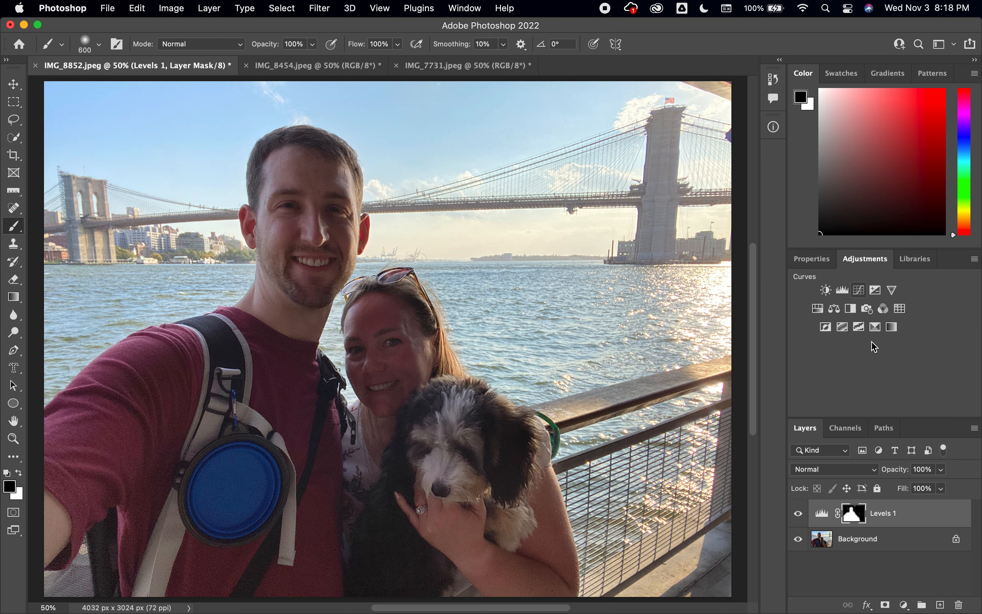
left_click(821, 517)
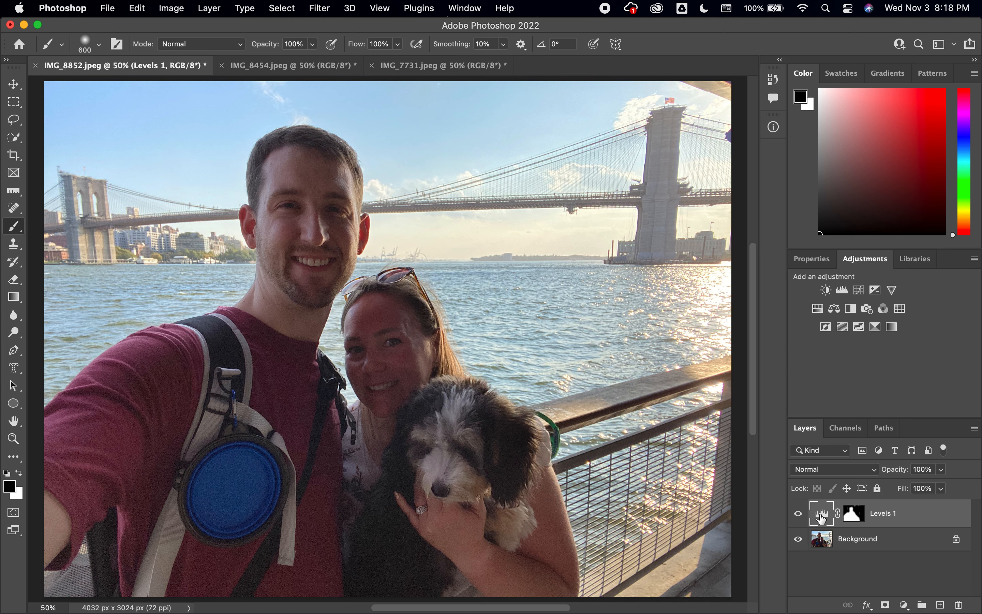
double_click(821, 516)
scroll(919, 373, "down", 2)
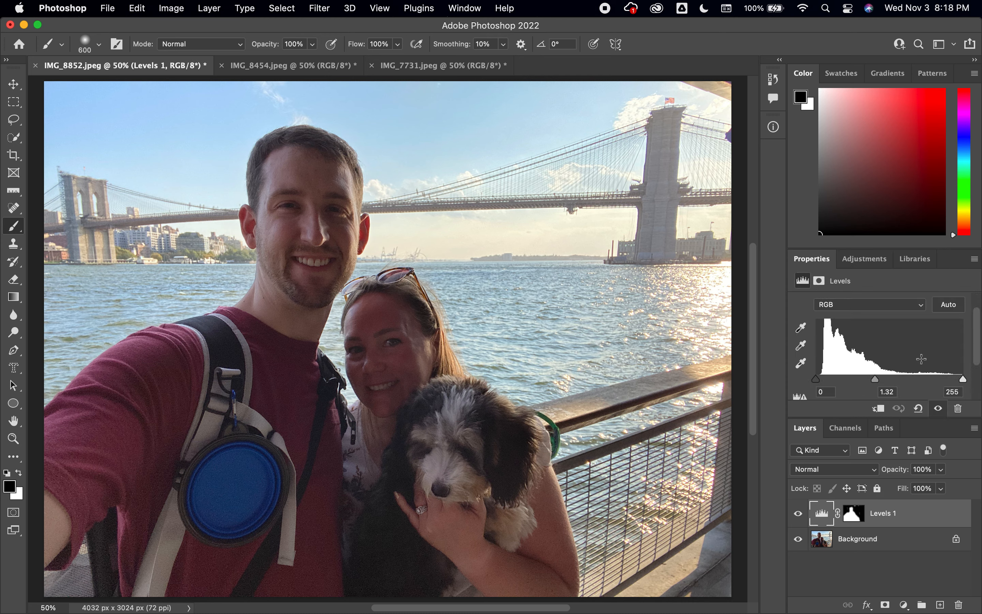
left_click_drag(876, 370, 827, 370)
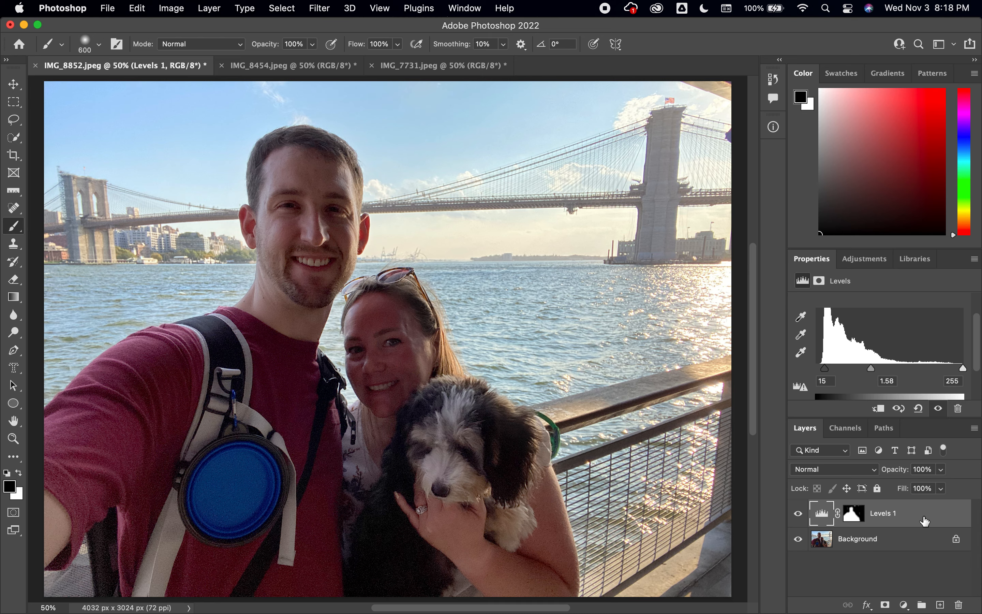
left_click(798, 514)
left_click(798, 514)
left_click(798, 513)
left_click(798, 514)
Close IMG_8852.jpeg without saving and bring up IMG_8454.jpeg
left_click(514, 280)
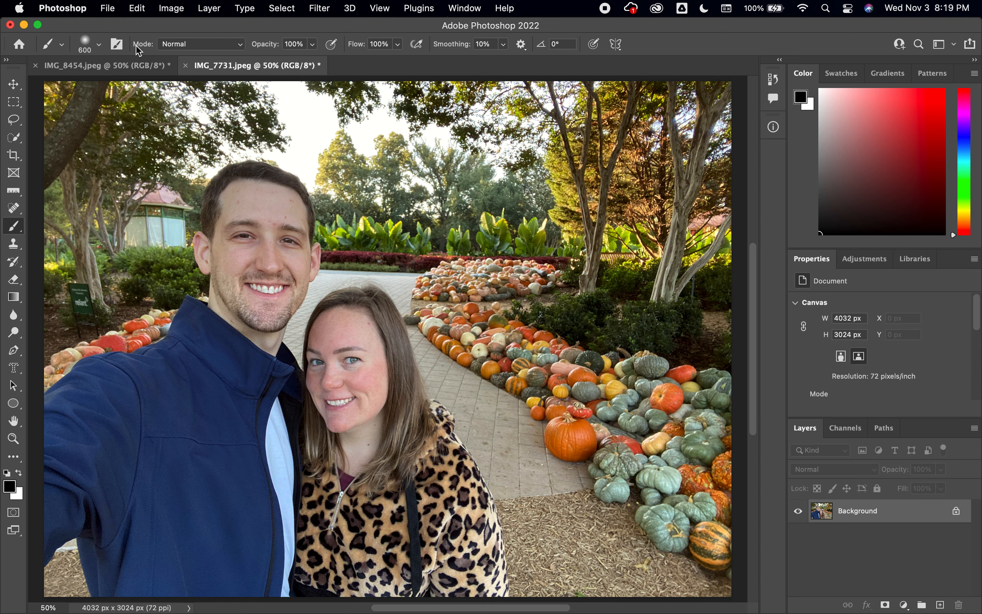
left_click(107, 65)
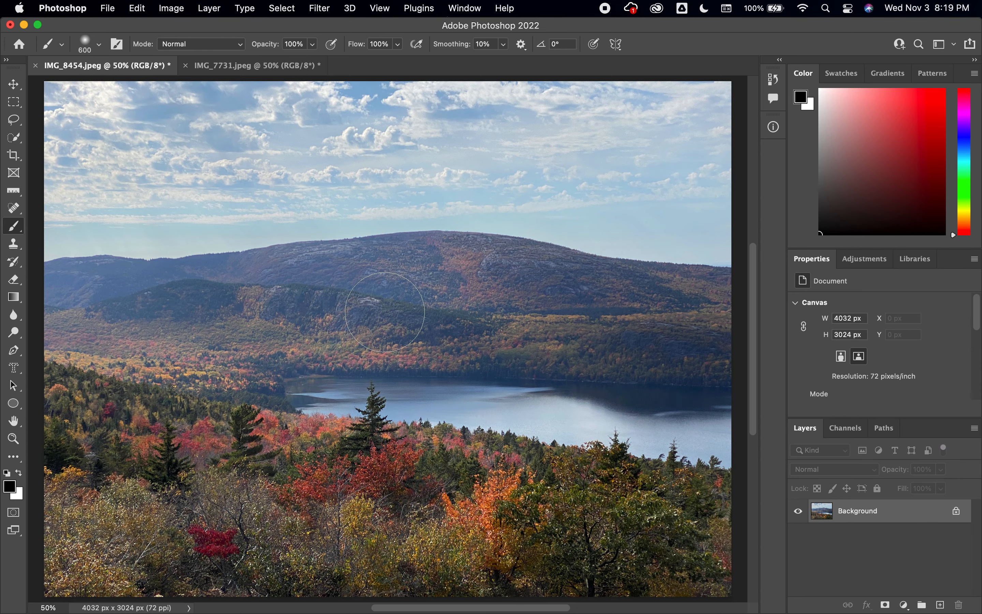
Add a Vibrance adjustment layer to the autumn landscape and set Vibrance to +45 and Saturation to +14
left_click(864, 260)
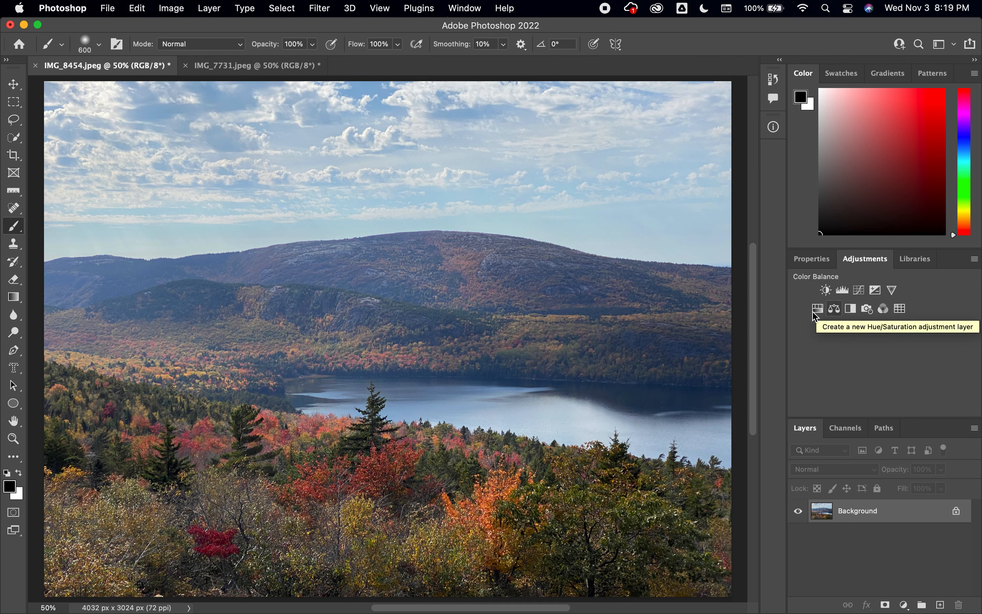
left_click(892, 290)
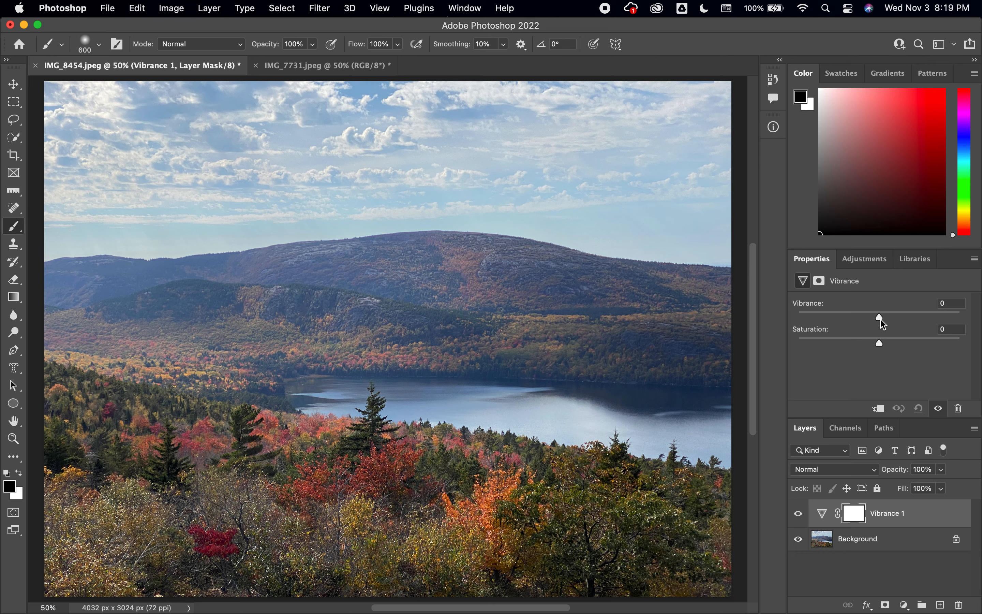
left_click_drag(881, 322, 778, 364)
mouse_move(842, 359)
left_mouse_down()
mouse_move(891, 344)
mouse_move(948, 344)
left_mouse_up()
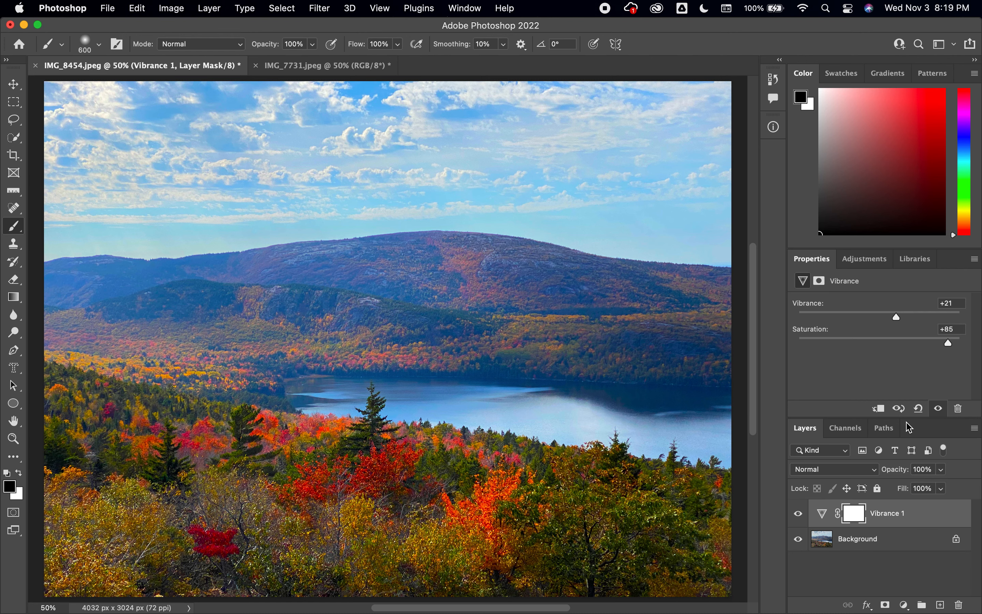
left_click_drag(947, 344, 890, 343)
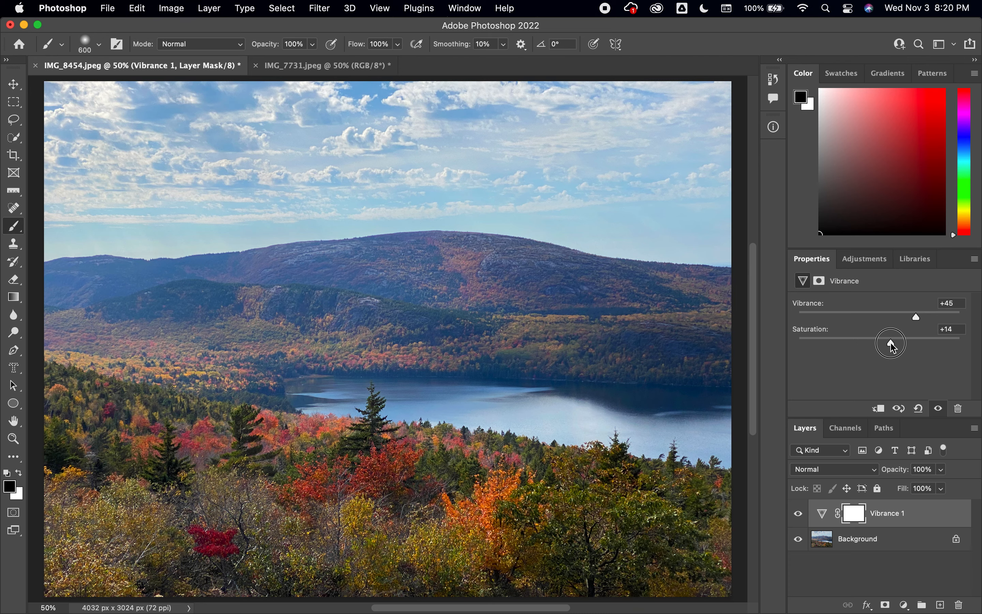
Fine-tune Saturation, settling on +14, and compare the autumn landscape with and without the Vibrance 1 layer
left_click_drag(892, 346, 897, 346)
left_click_drag(894, 345, 892, 345)
left_click(799, 513)
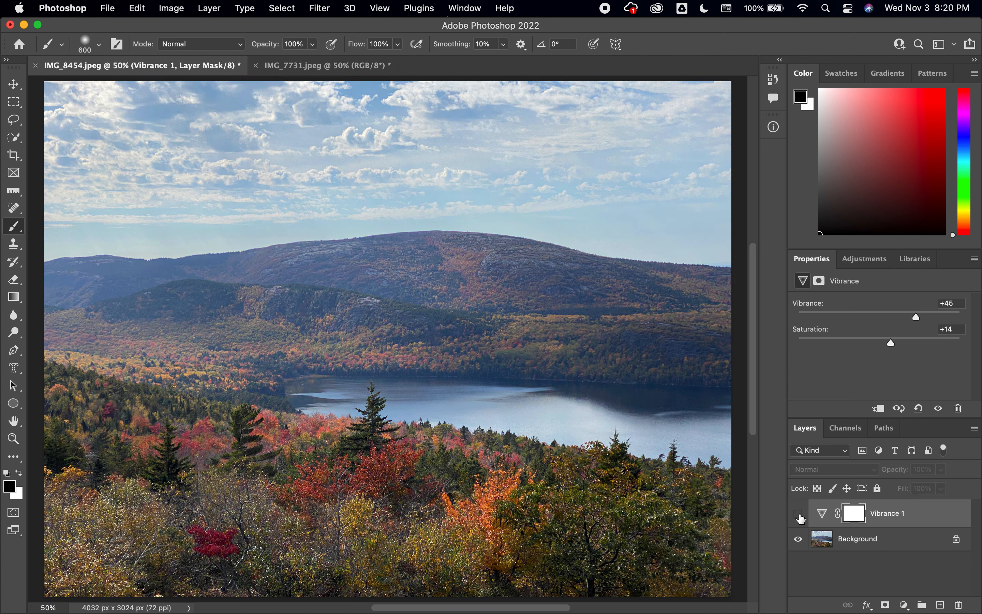
left_click(799, 514)
left_click(799, 515)
left_click(799, 514)
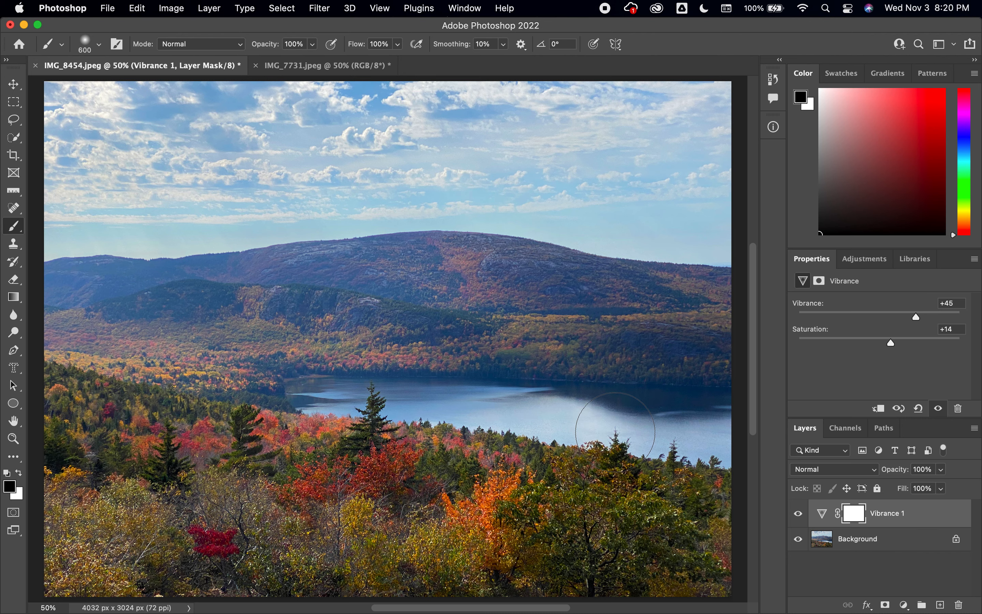
Add a Levels adjustment layer above Vibrance 1 and compare the photo with the Vibrance layer hidden and shown
left_click(868, 261)
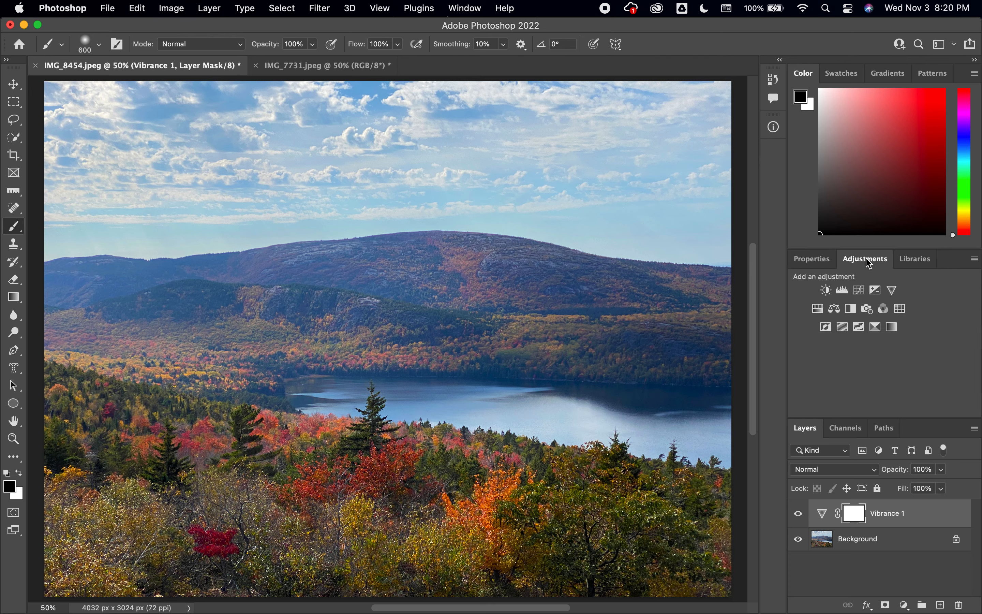
left_click(845, 292)
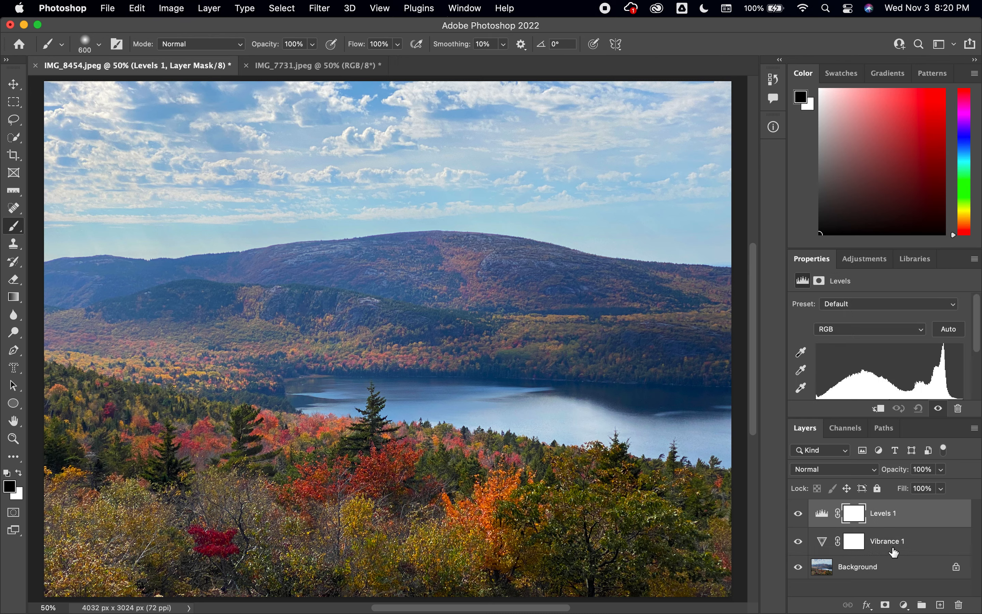
left_click(798, 541)
left_click(798, 542)
scroll(912, 371, "down", 2)
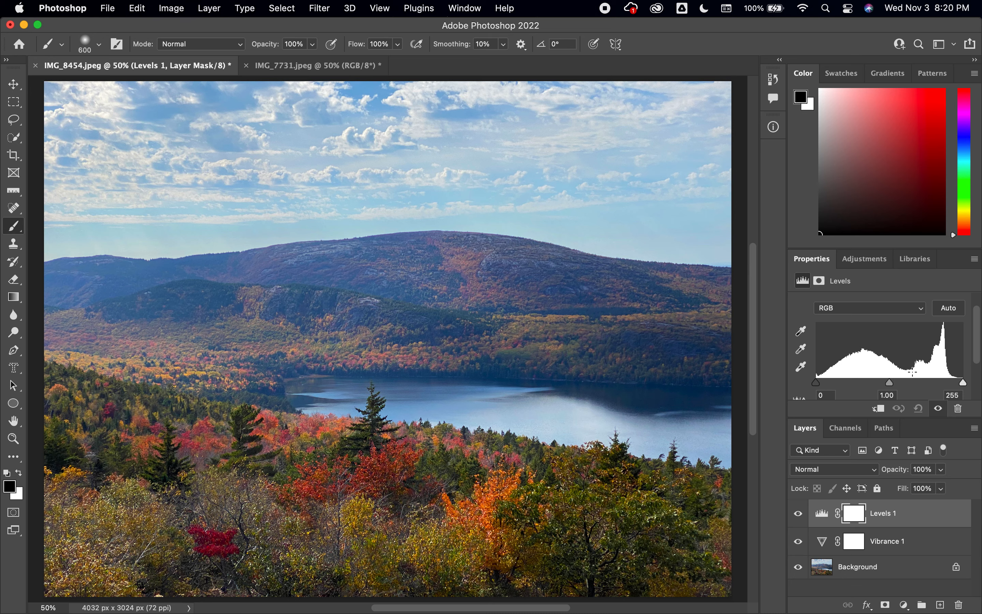
Brighten the midtones and deepen the shadows in Levels 1, and compare the landscape with and without that layer
left_click_drag(892, 384, 884, 385)
left_click_drag(816, 385, 823, 385)
mouse_move(965, 386)
left_mouse_down()
mouse_move(949, 385)
mouse_move(970, 386)
left_mouse_up()
left_click(798, 513)
left_click(798, 513)
left_click(798, 513)
left_click(798, 514)
left_click(798, 514)
left_click(798, 513)
Close IMG_8454.jpeg without saving and bring up IMG_7731.jpeg
left_click(36, 66)
left_click(508, 272)
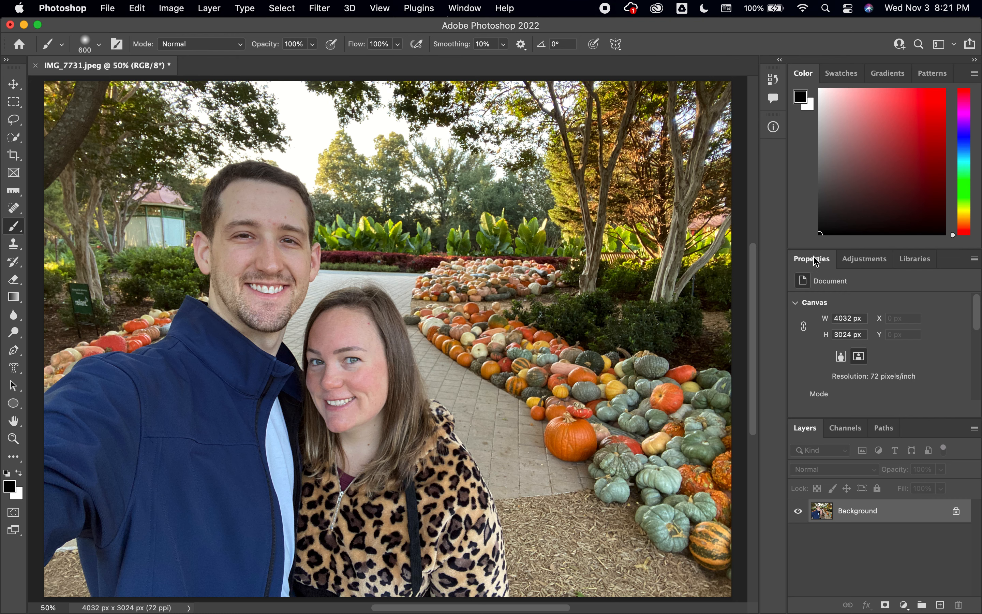
Add a Black & White adjustment layer to the pumpkin garden photo, review its color sliders, and compare before and after
left_click(859, 262)
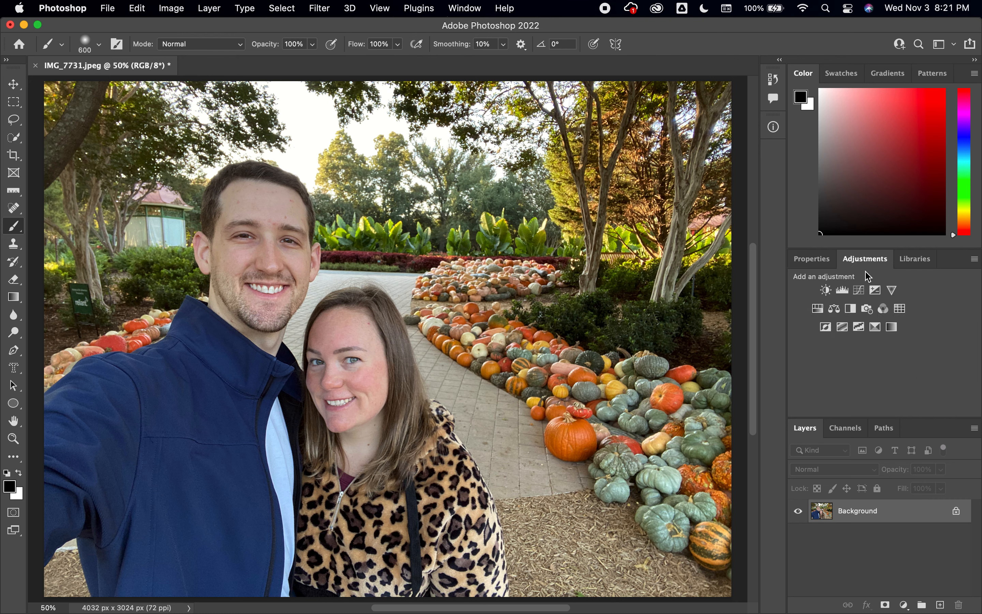
left_click(851, 309)
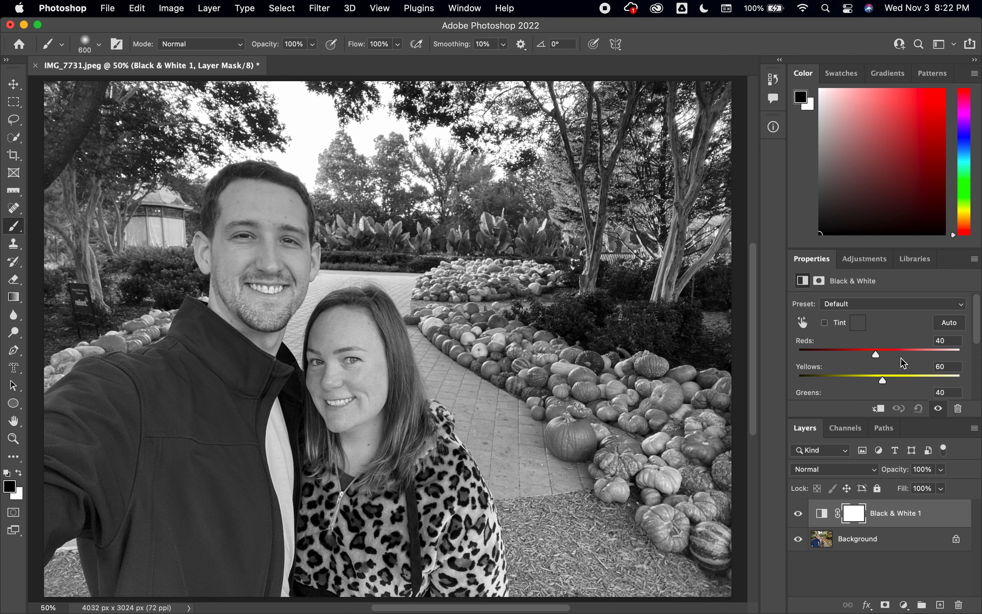
scroll(895, 368, "down", 5)
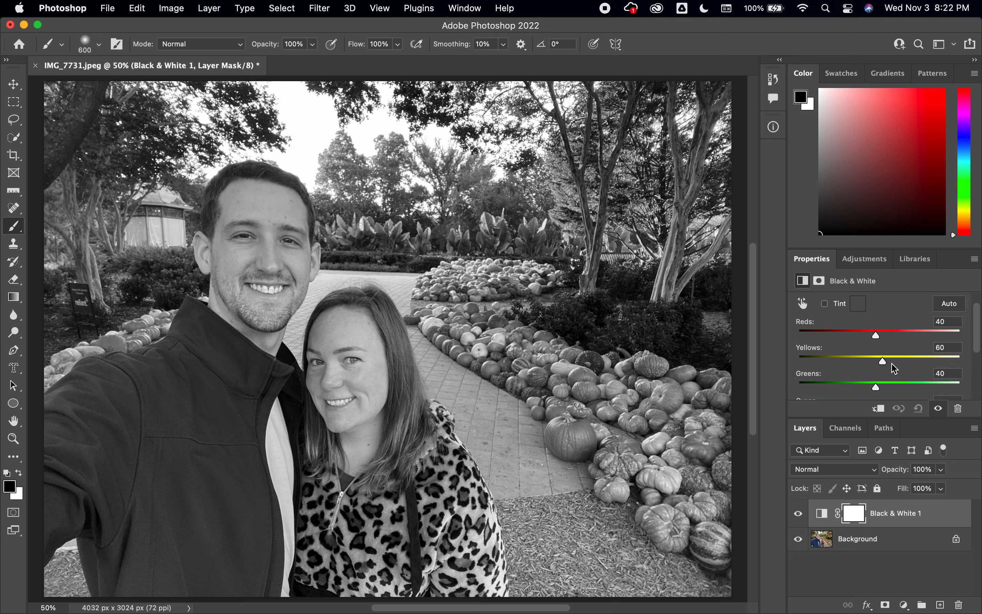
scroll(895, 368, "down", 3)
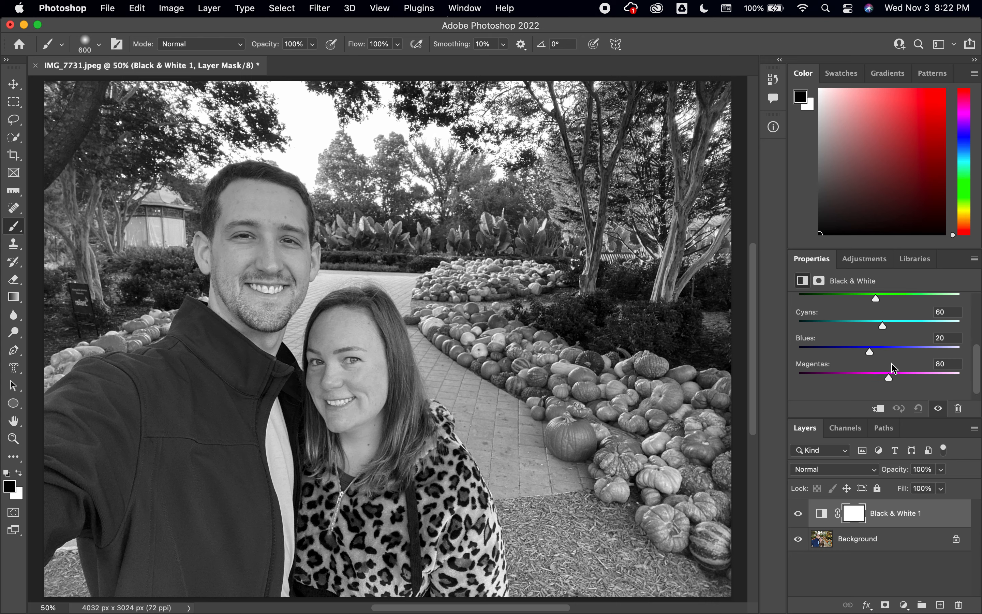
left_click(798, 514)
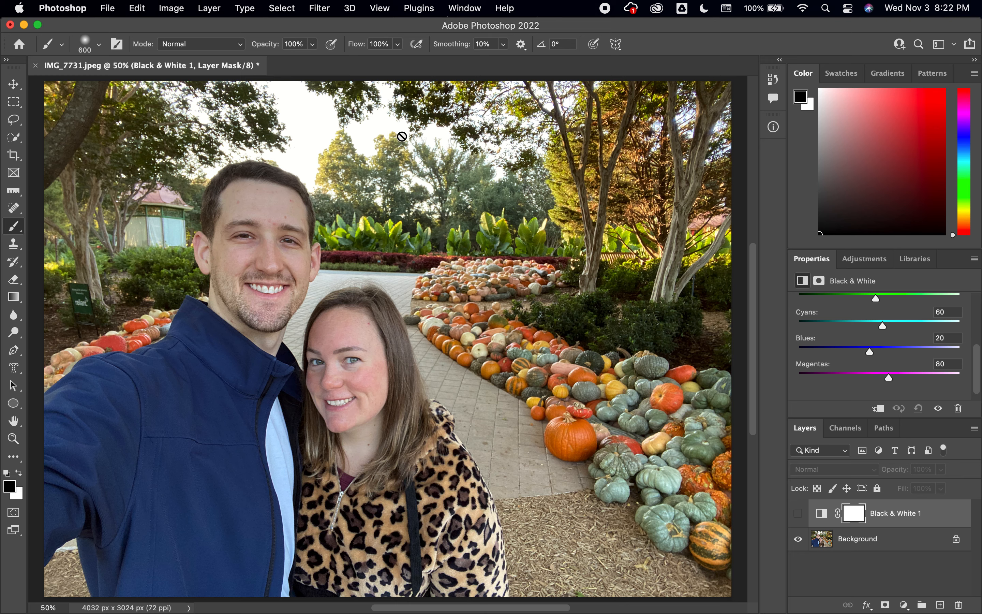
left_click(798, 513)
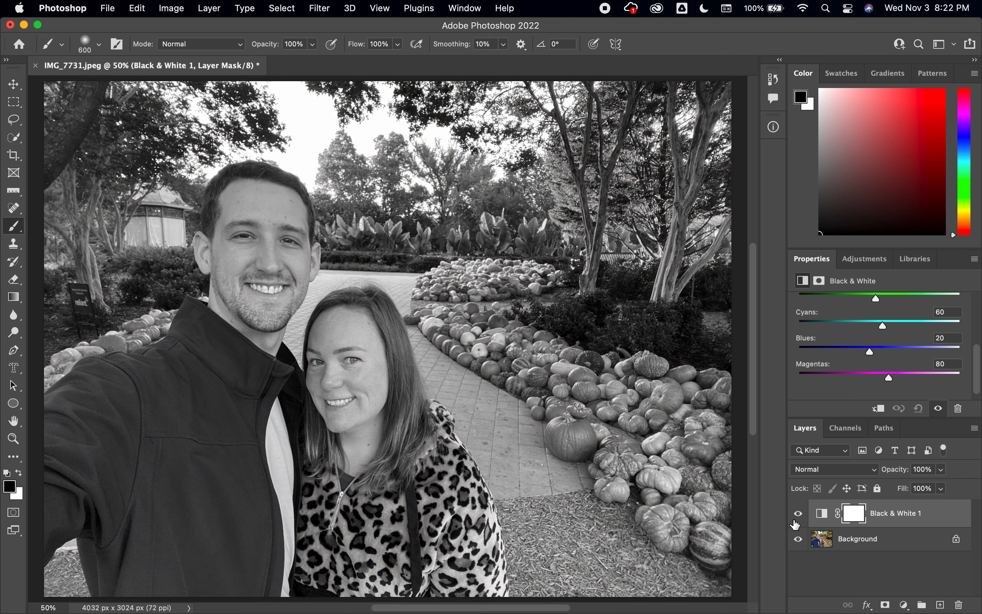
Try lighter and darker Blues in Black & White 1, set Blues to -24, and compare with the color original
left_click_drag(871, 357, 950, 352)
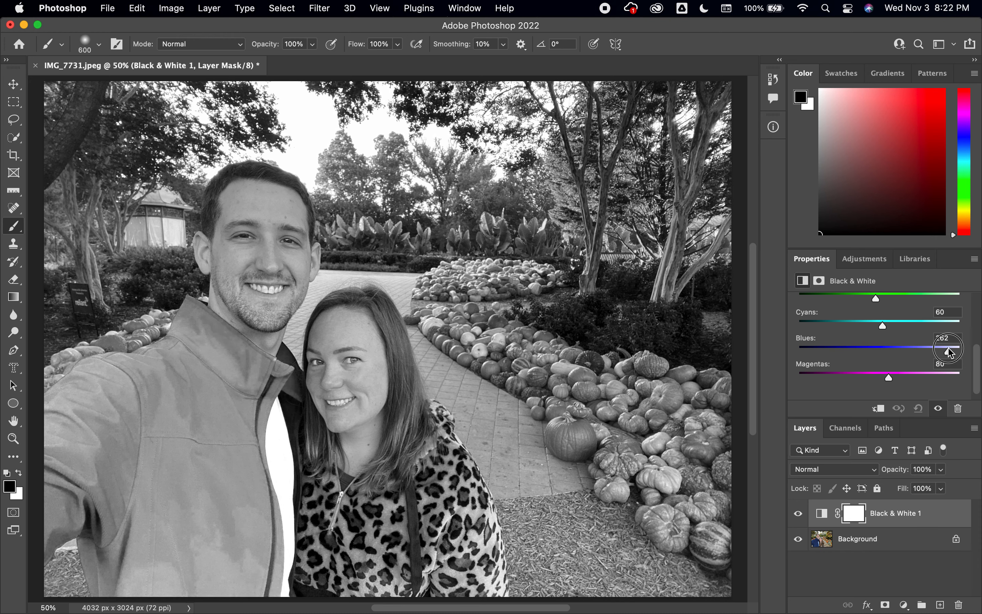
left_click_drag(949, 351, 841, 343)
left_click_drag(831, 345, 855, 351)
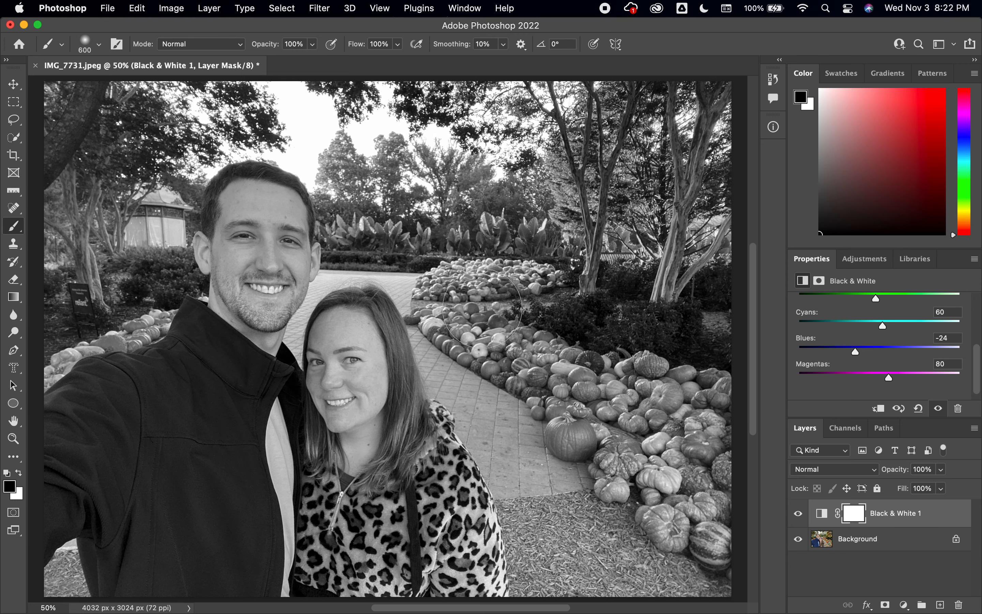
left_click(799, 515)
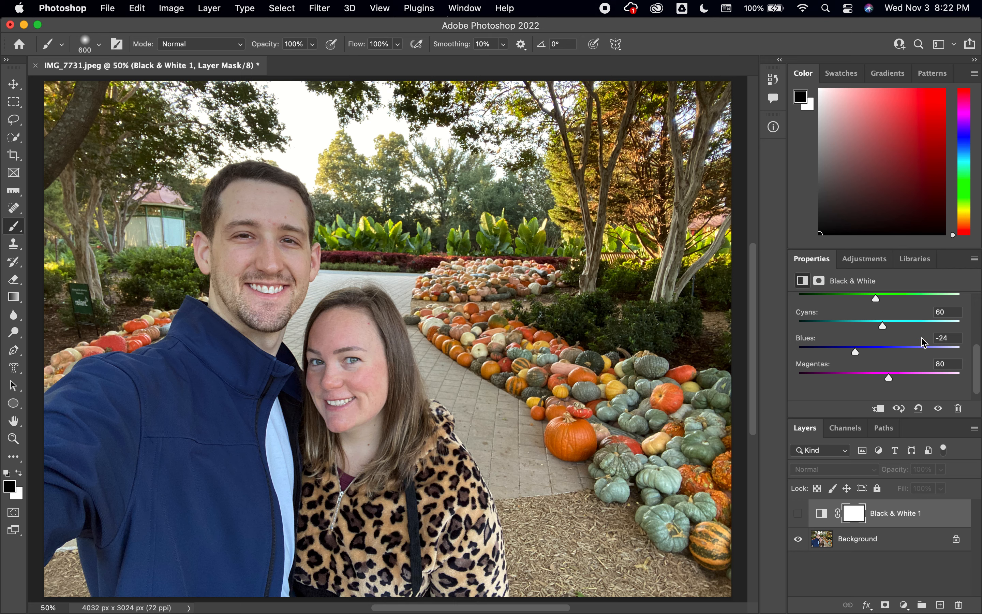
left_click(798, 513)
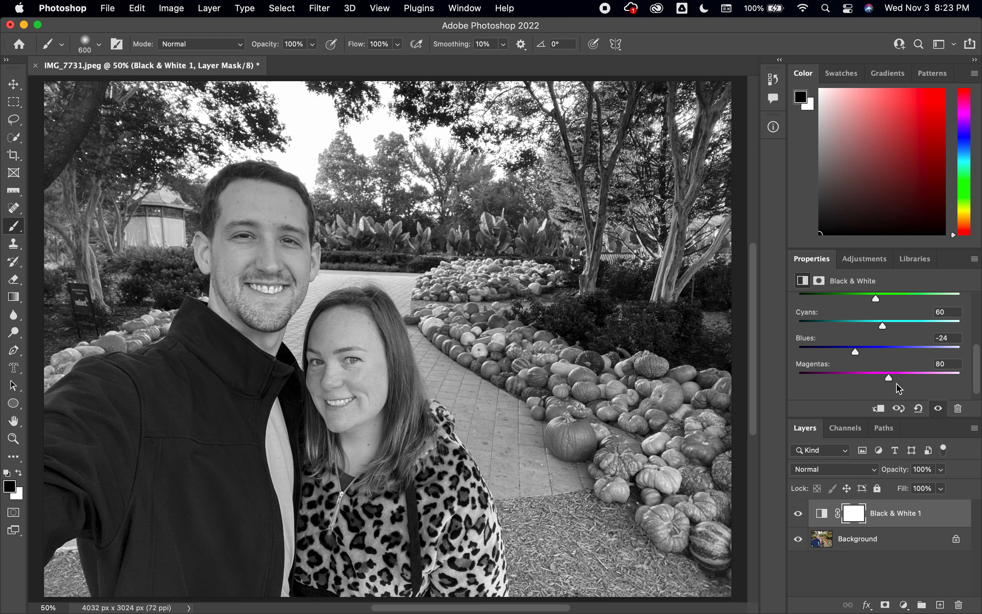
Lower the Magentas in Black & White 1, and set Cyans to 6 and Greens to 115
left_click_drag(890, 381, 853, 363)
left_click_drag(883, 327, 865, 341)
left_click_drag(875, 298, 903, 312)
Set Greens to 113, Yellows to 84 and Reds to 69 in Black & White 1, and compare before and after
left_click_drag(977, 381, 978, 359)
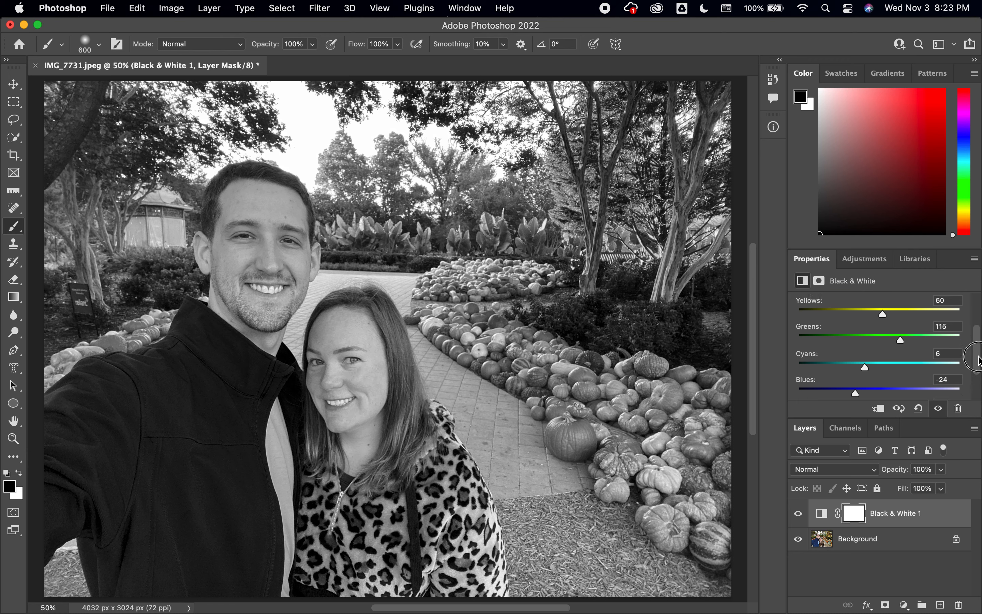
mouse_move(902, 345)
left_mouse_down()
mouse_move(852, 348)
mouse_move(896, 352)
mouse_move(869, 321)
mouse_move(856, 321)
mouse_move(913, 325)
mouse_move(891, 327)
left_mouse_up()
left_click_drag(975, 351, 976, 332)
left_click_drag(878, 340, 888, 369)
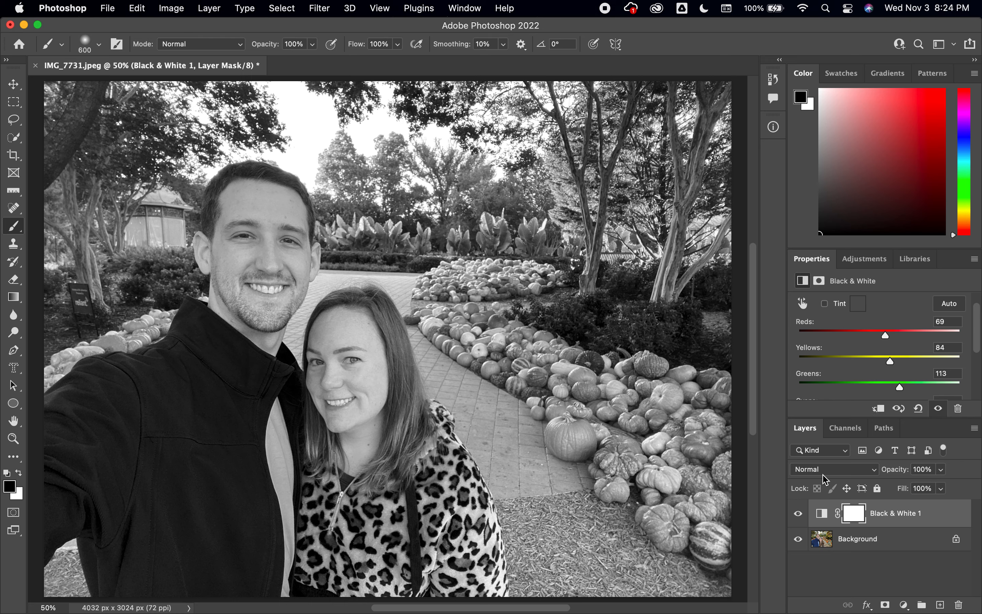
left_click(798, 514)
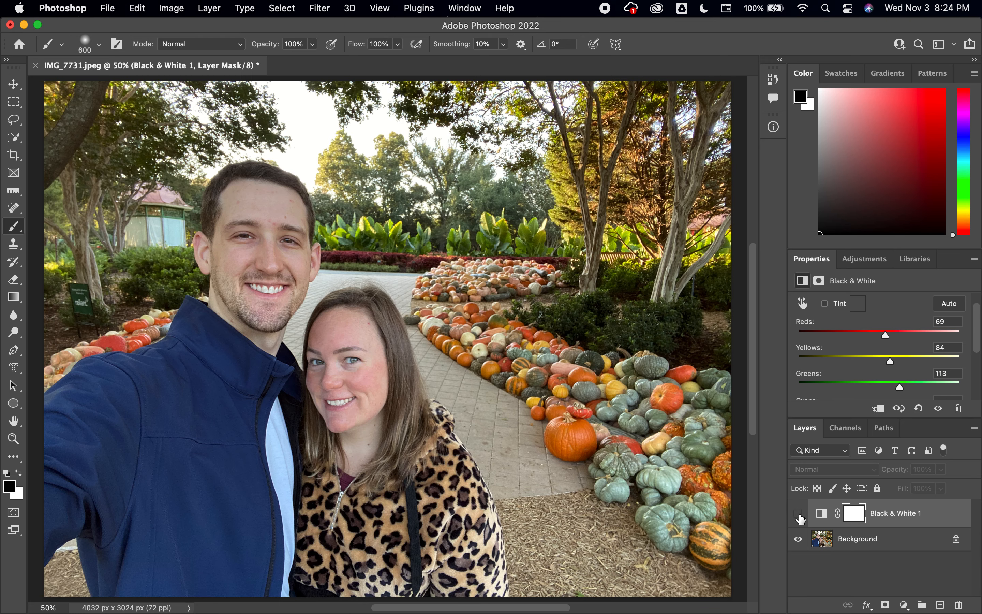
left_click(798, 513)
left_click(798, 514)
left_click(798, 514)
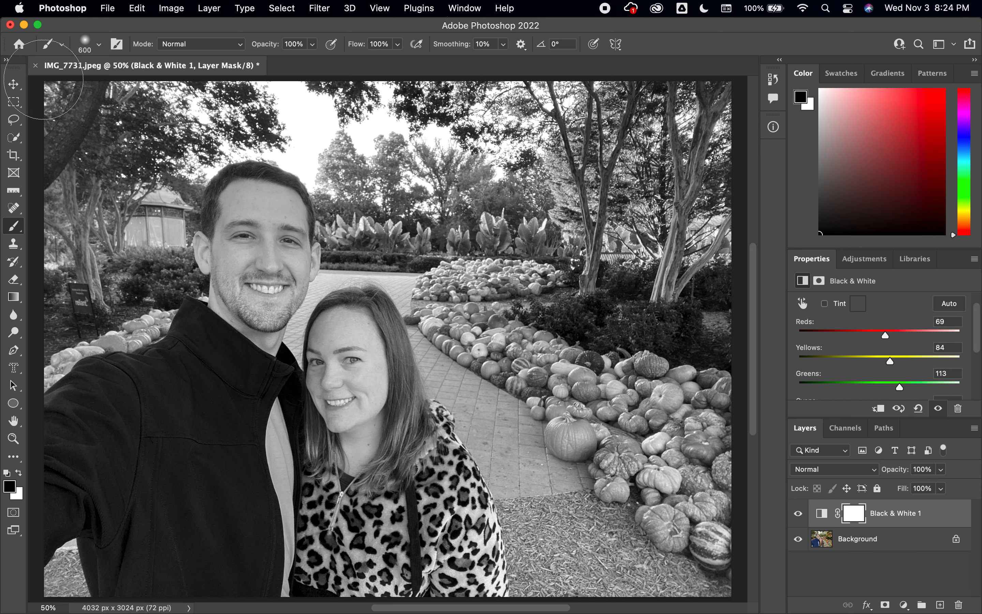
Close IMG_7731.jpeg without saving the changes
left_click(35, 65)
left_click(512, 274)
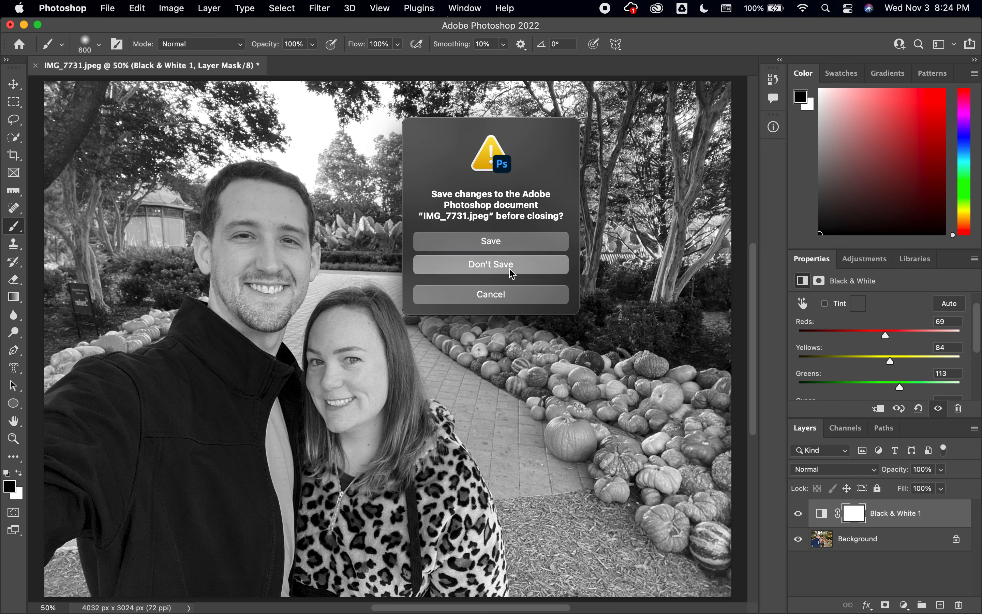